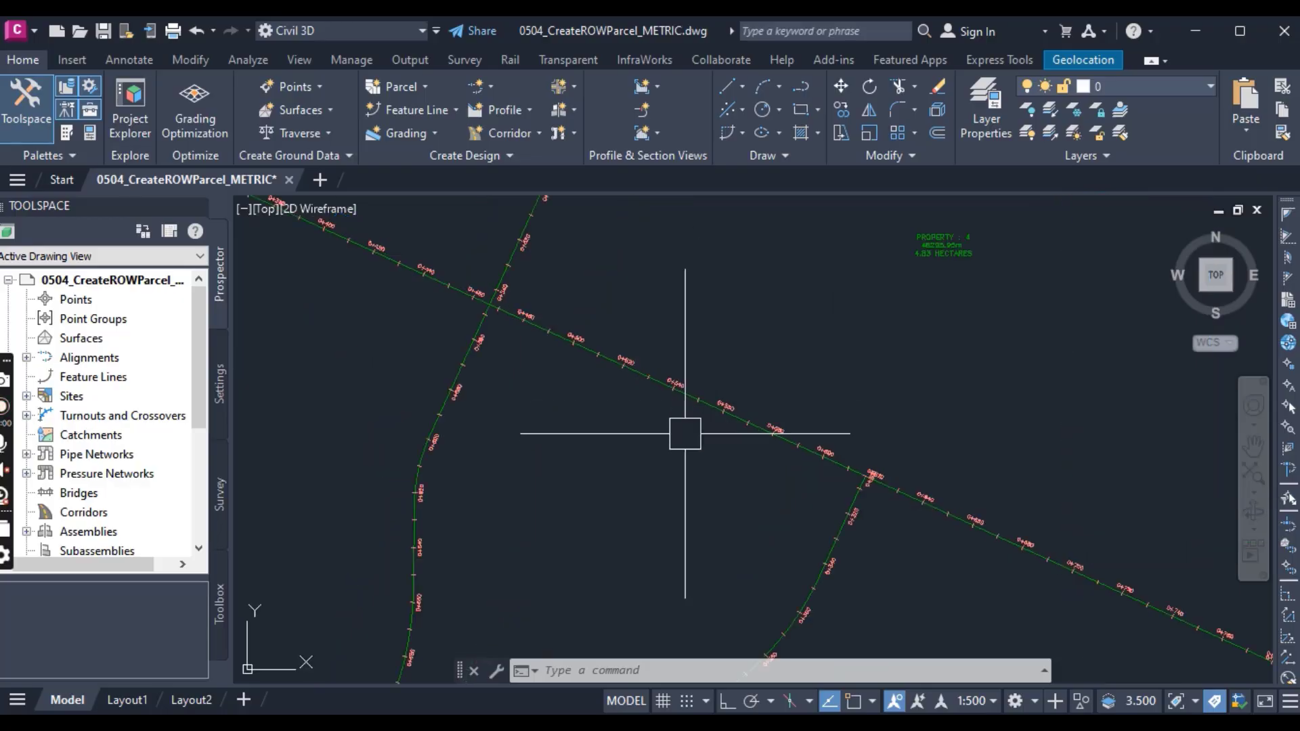
Step: Examine the intersecting road alignments and the property parcels of the subdivision, including the crossing near station 0+560
{"action": "scroll", "coordinate": [625, 426], "scroll_direction": "down", "scroll_amount": 2}
{"action": "scroll", "coordinate": [610, 460], "scroll_direction": "down", "scroll_amount": 4}
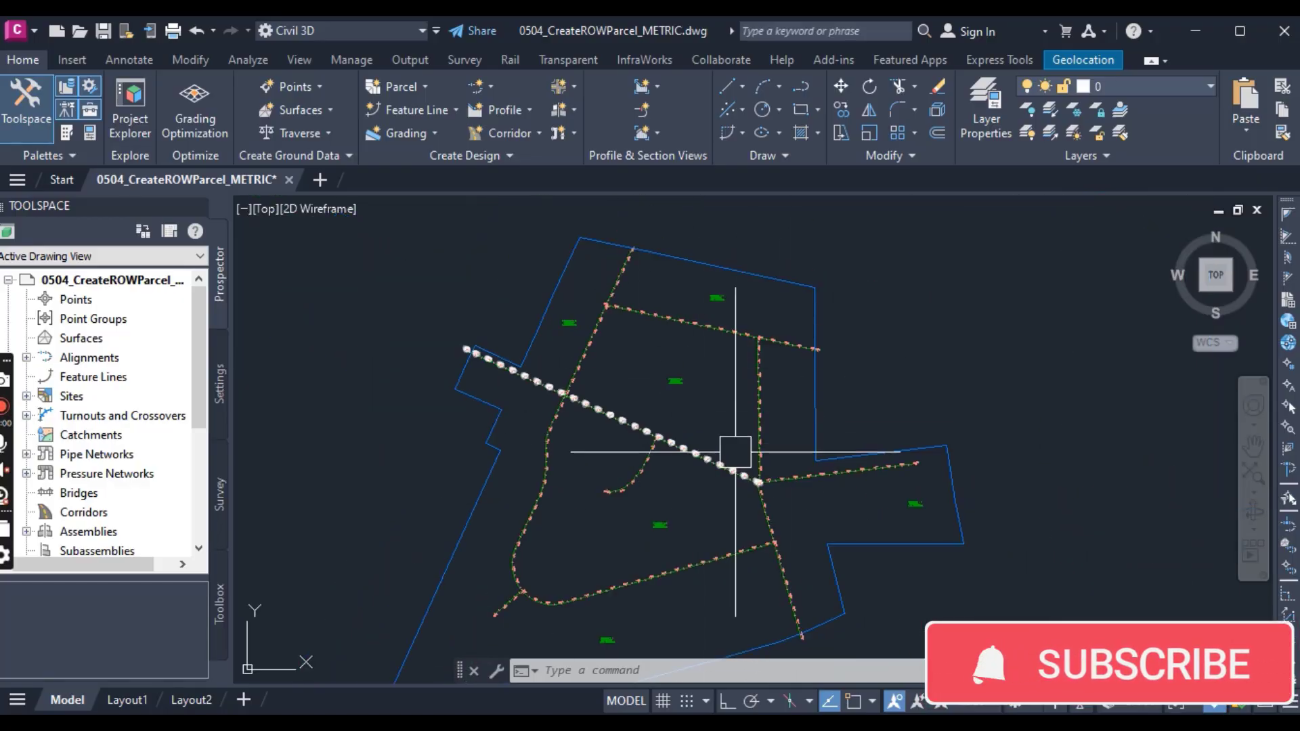
{"action": "scroll", "coordinate": [548, 364], "scroll_direction": "up", "scroll_amount": 4}
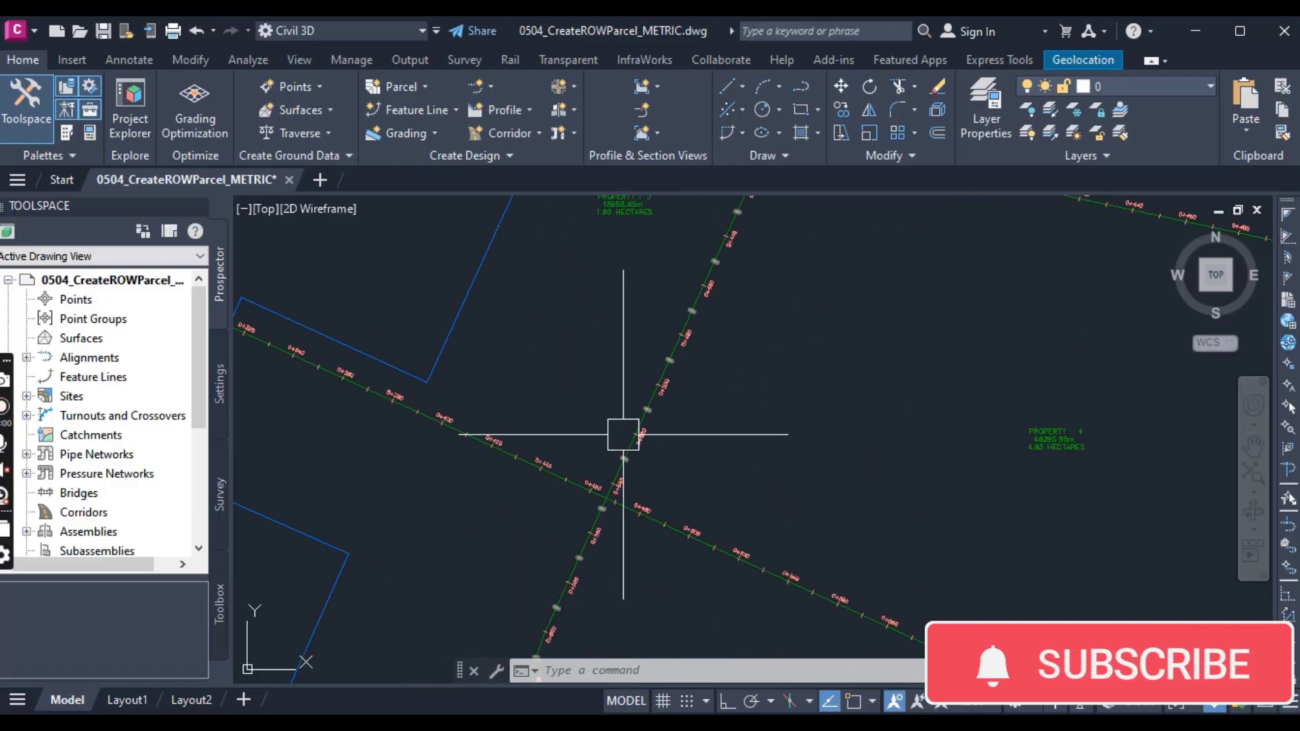
{"action": "scroll", "coordinate": [616, 426], "scroll_direction": "down", "scroll_amount": 5}
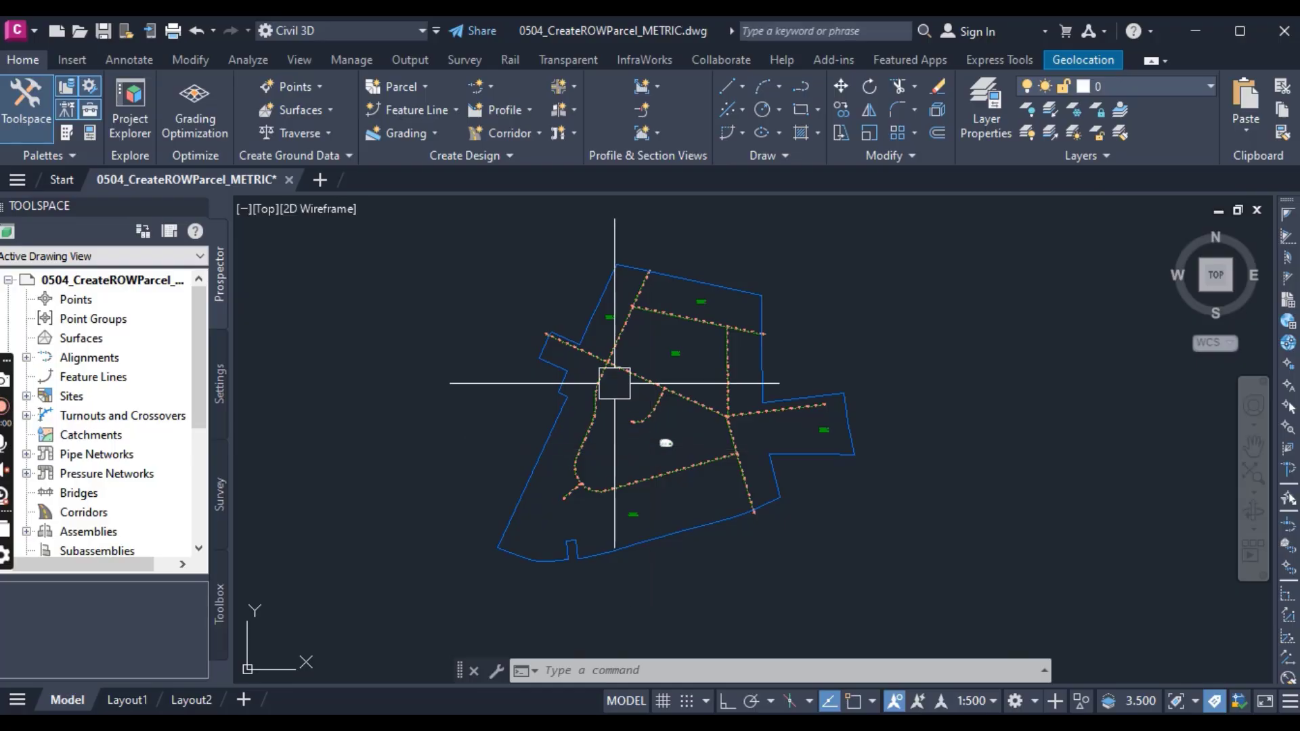
{"action": "scroll", "coordinate": [615, 382], "scroll_direction": "up", "scroll_amount": 3}
{"action": "scroll", "coordinate": [579, 353], "scroll_direction": "up", "scroll_amount": 2}
{"action": "scroll", "coordinate": [580, 353], "scroll_direction": "up", "scroll_amount": 2}
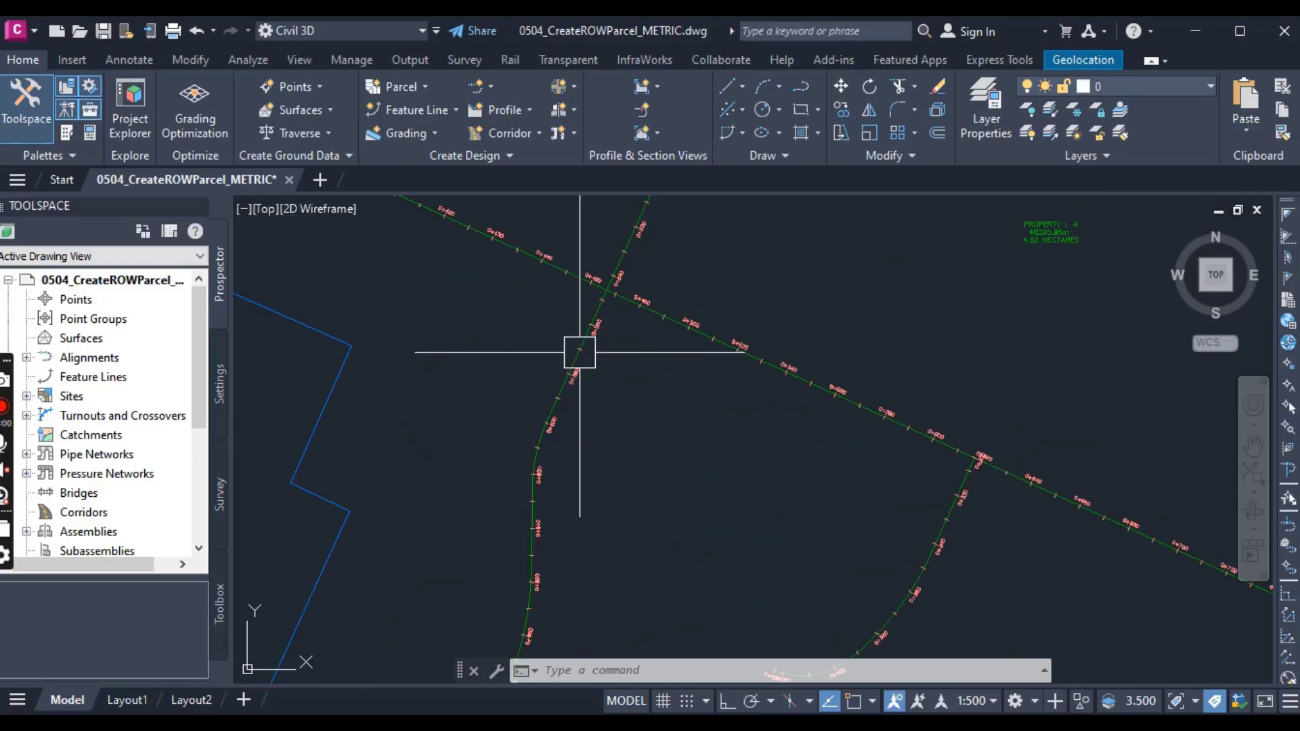
{"action": "scroll", "coordinate": [578, 351], "scroll_direction": "up", "scroll_amount": 2}
{"action": "scroll", "coordinate": [577, 348], "scroll_direction": "up", "scroll_amount": 3}
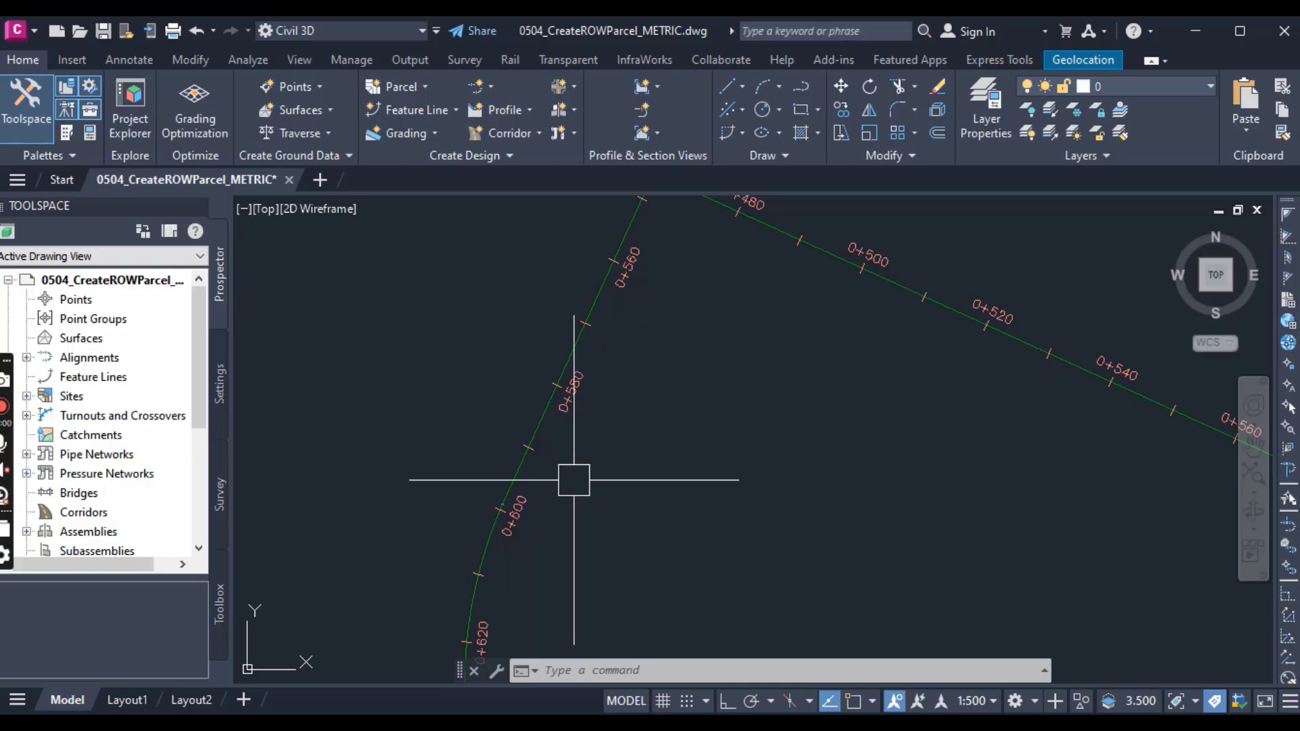
{"action": "mouse_move", "coordinate": [573, 480]}
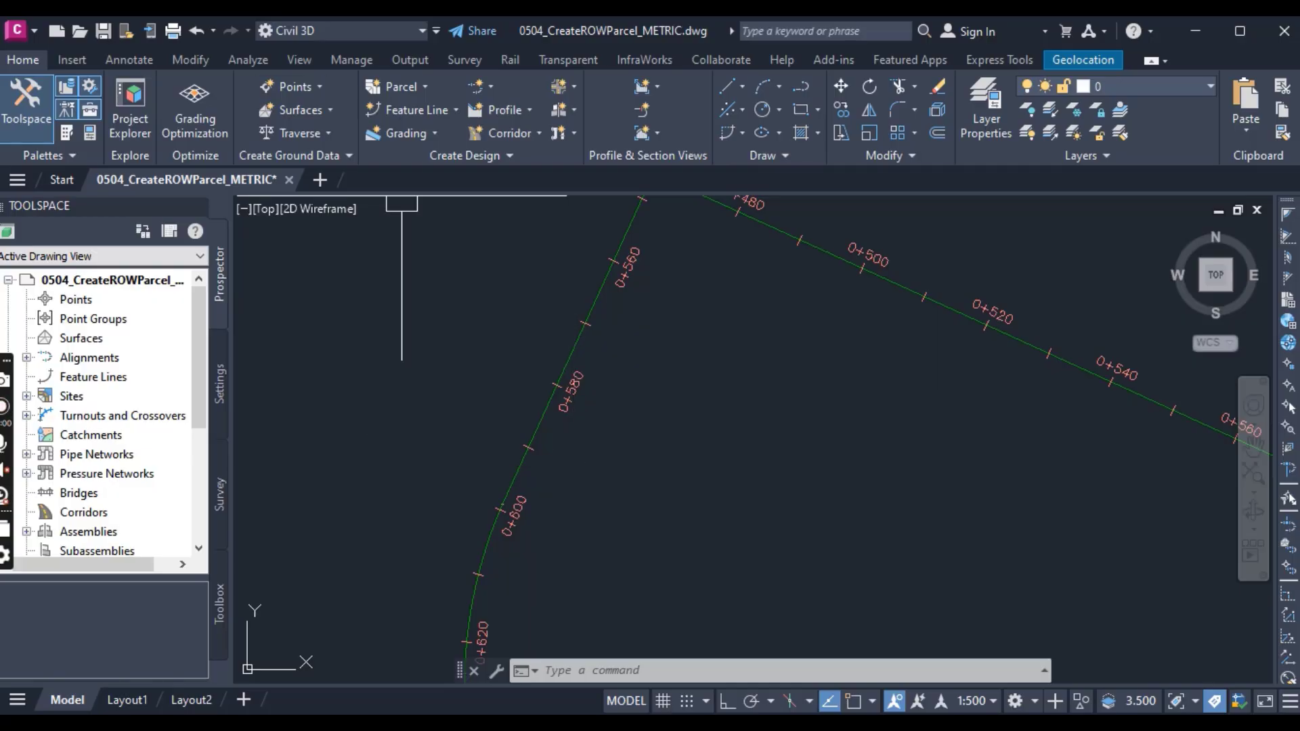
{"action": "left_click", "coordinate": [390, 87]}
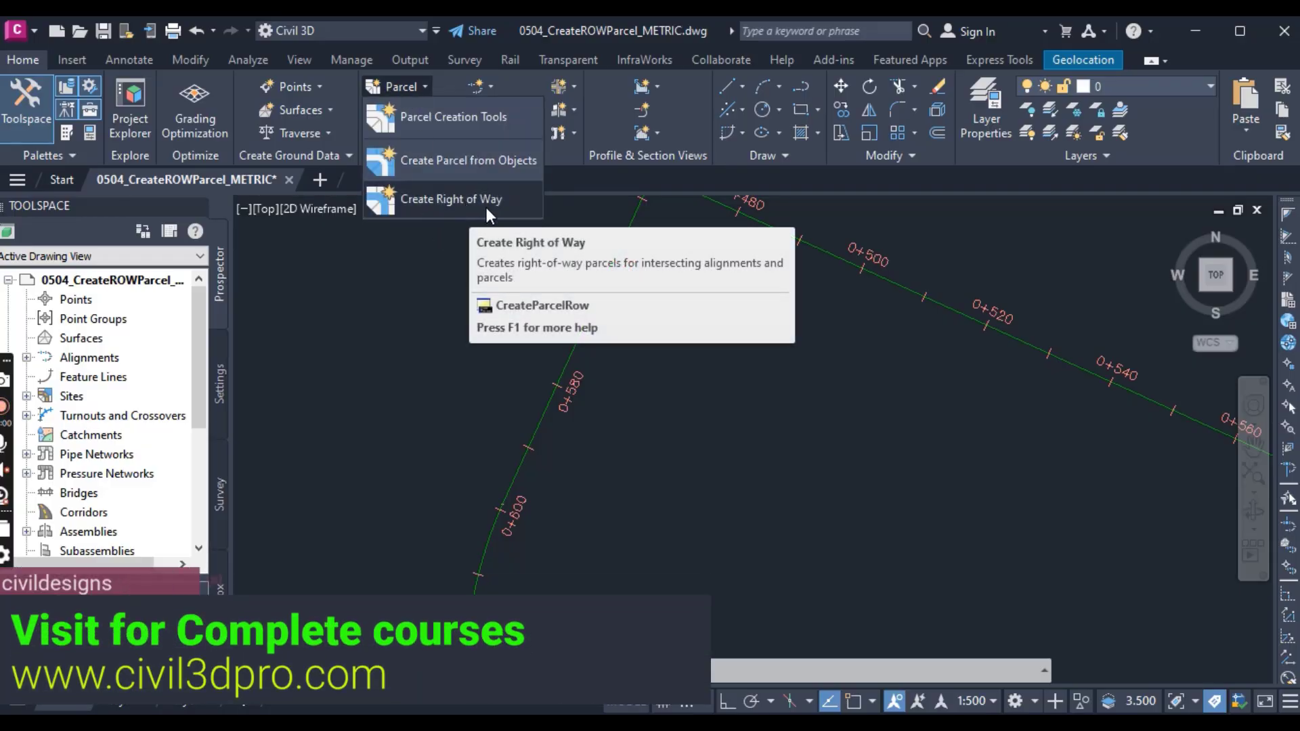
{"action": "left_click", "coordinate": [487, 207]}
{"action": "scroll", "coordinate": [482, 368], "scroll_direction": "down", "scroll_amount": 3}
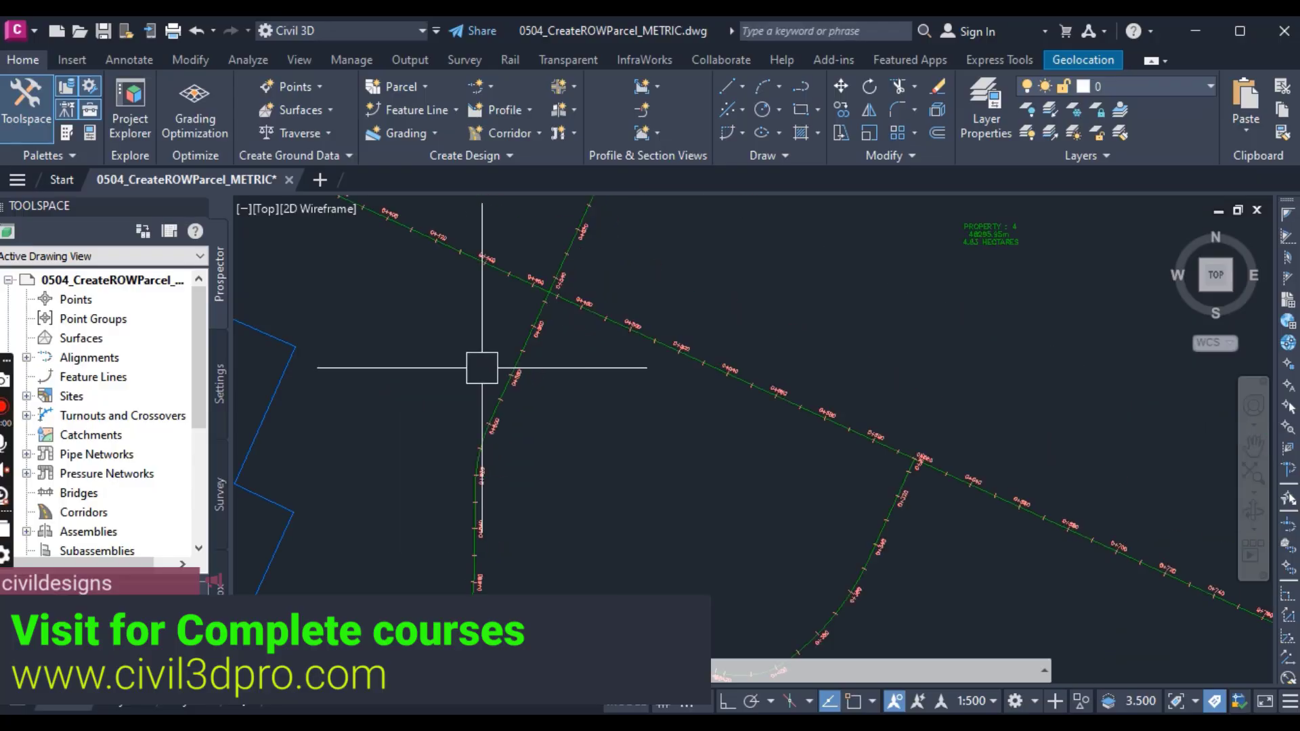
Step: Examine the overall subdivision layout, checking the road network and the outer parcel boundary
{"action": "scroll", "coordinate": [482, 368], "scroll_direction": "down", "scroll_amount": 5}
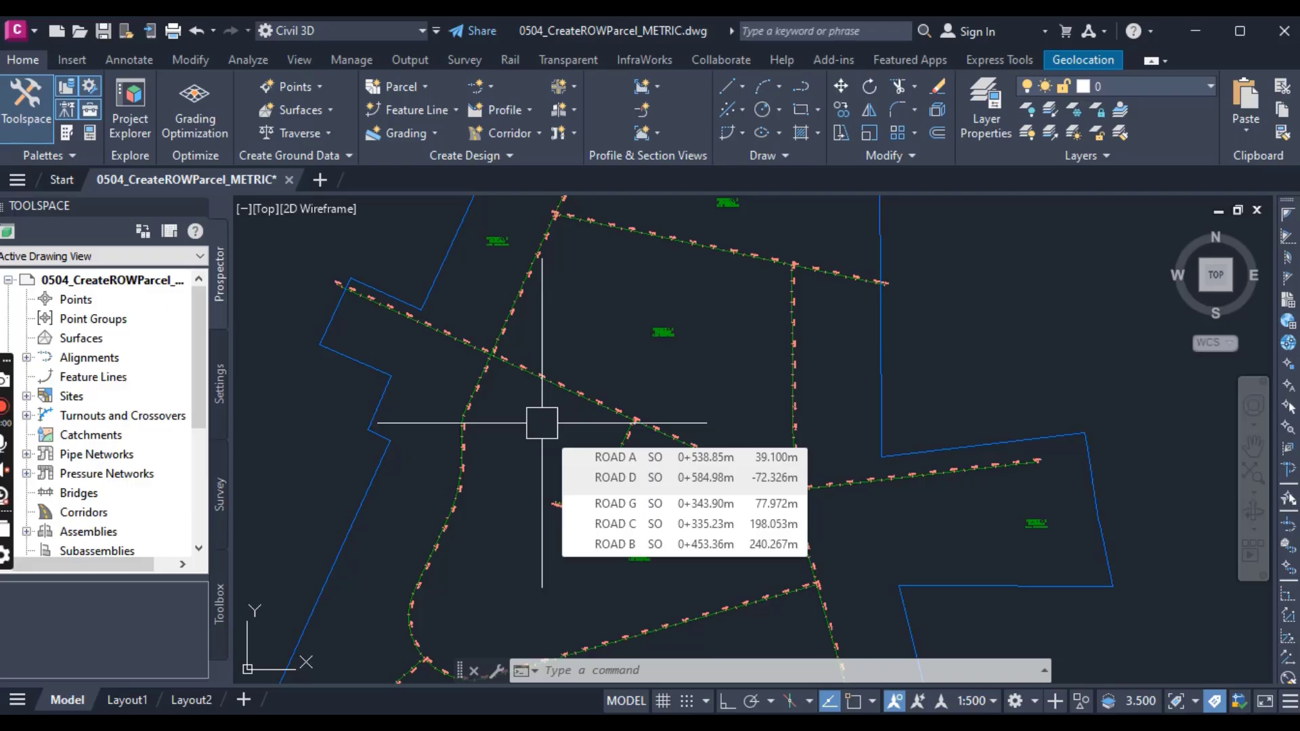
{"action": "scroll", "coordinate": [542, 423], "scroll_direction": "down", "scroll_amount": 2}
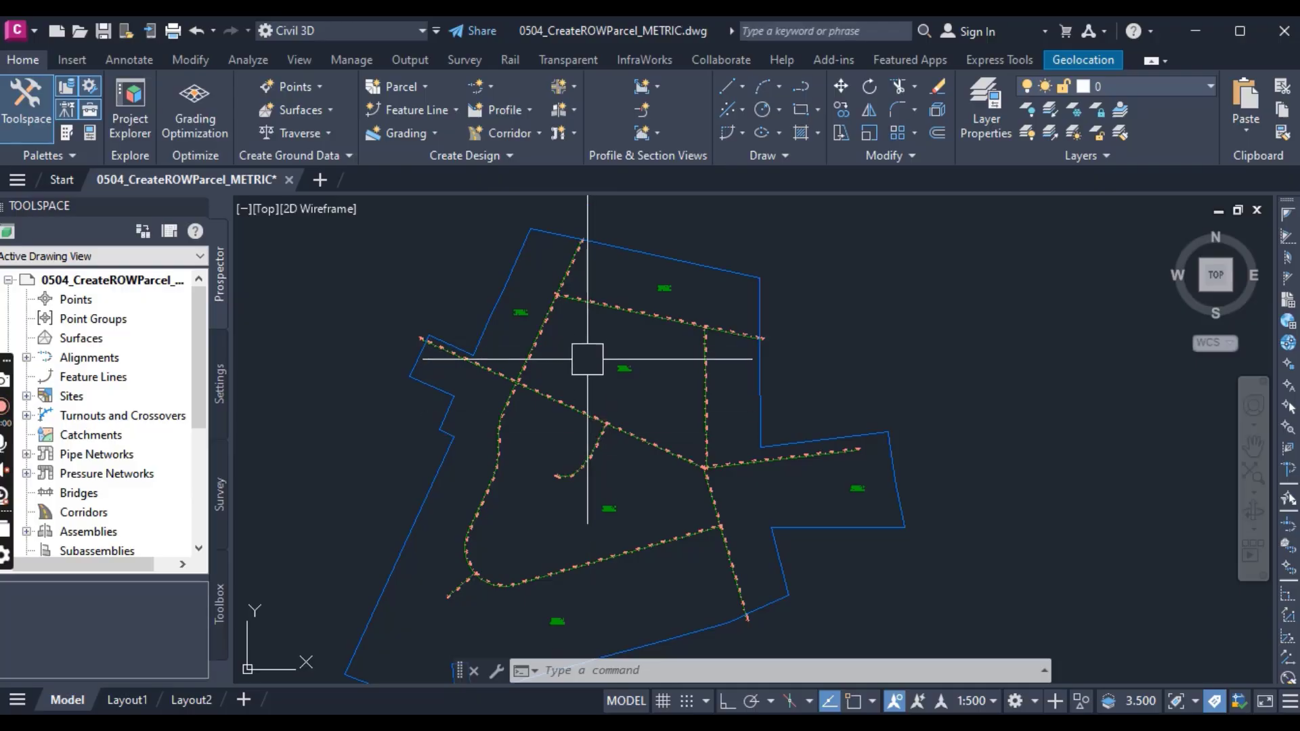
{"action": "middle_click_drag", "start_coordinate": [580, 360], "coordinate": [657, 304]}
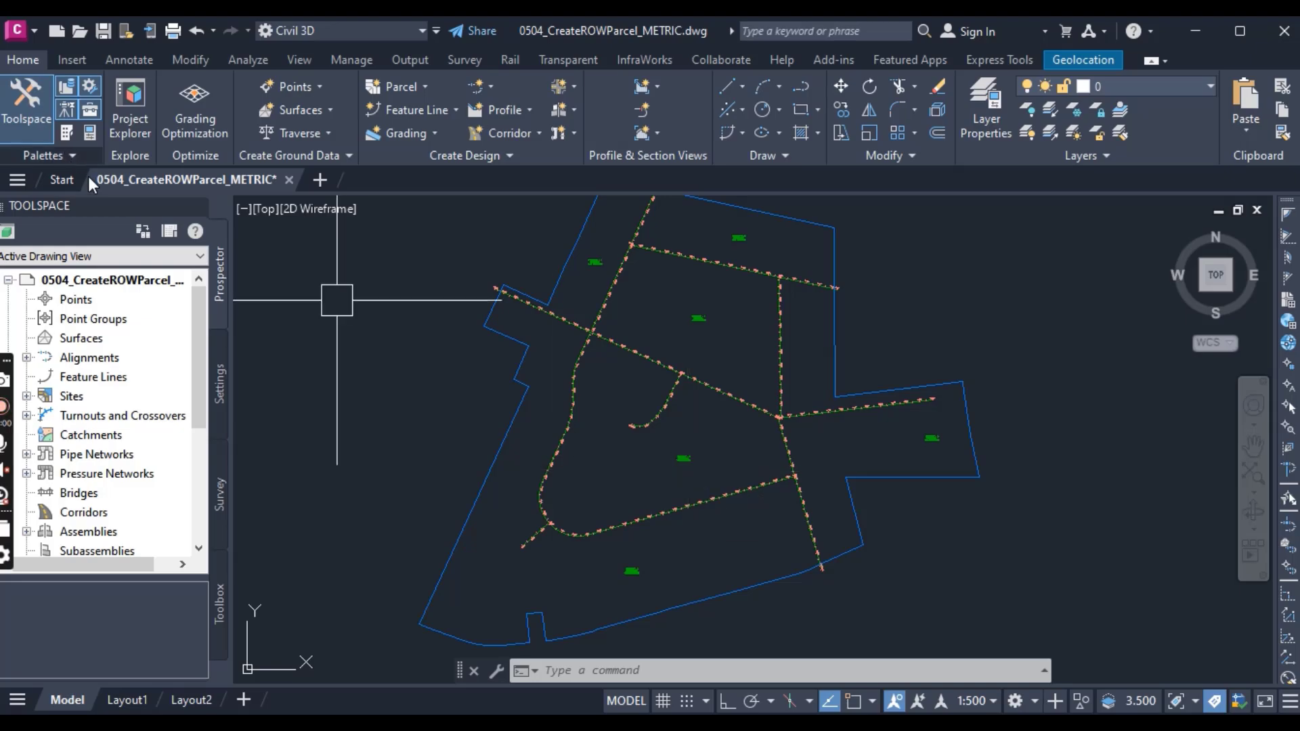
{"action": "mouse_move", "coordinate": [121, 180]}
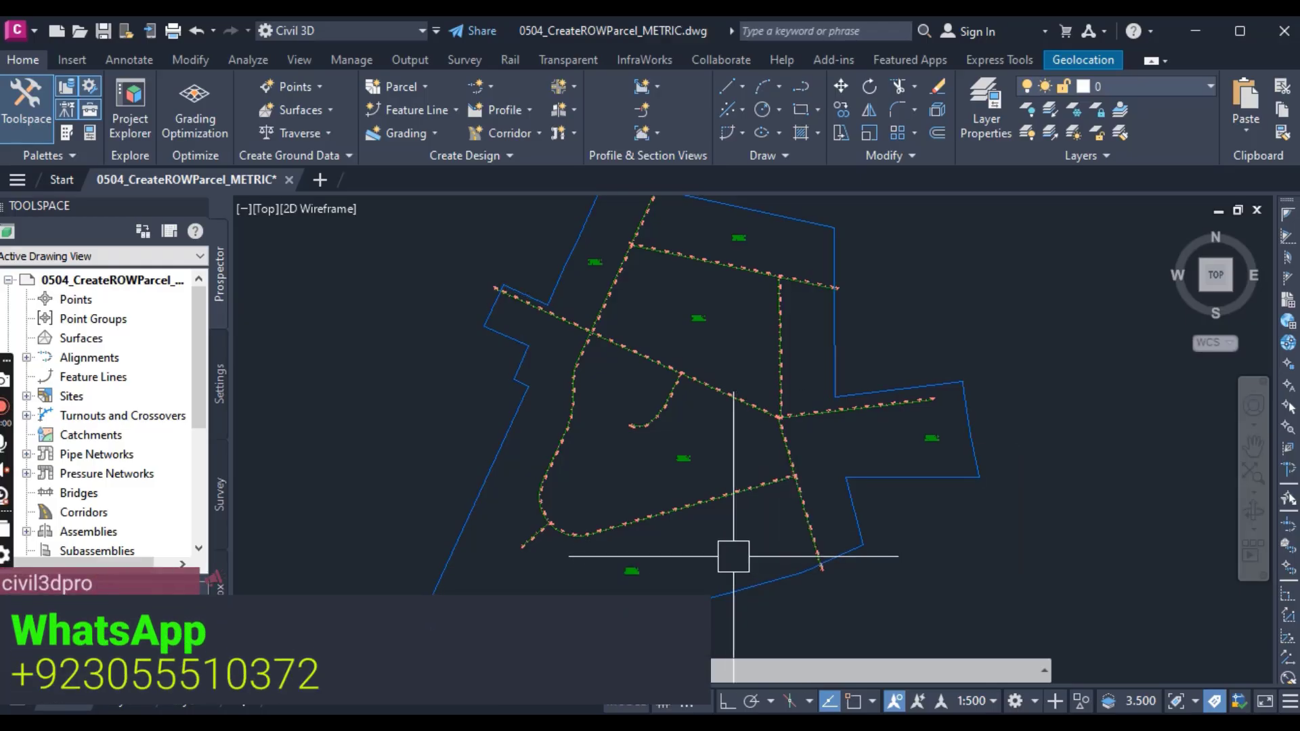
{"action": "left_click", "coordinate": [694, 585]}
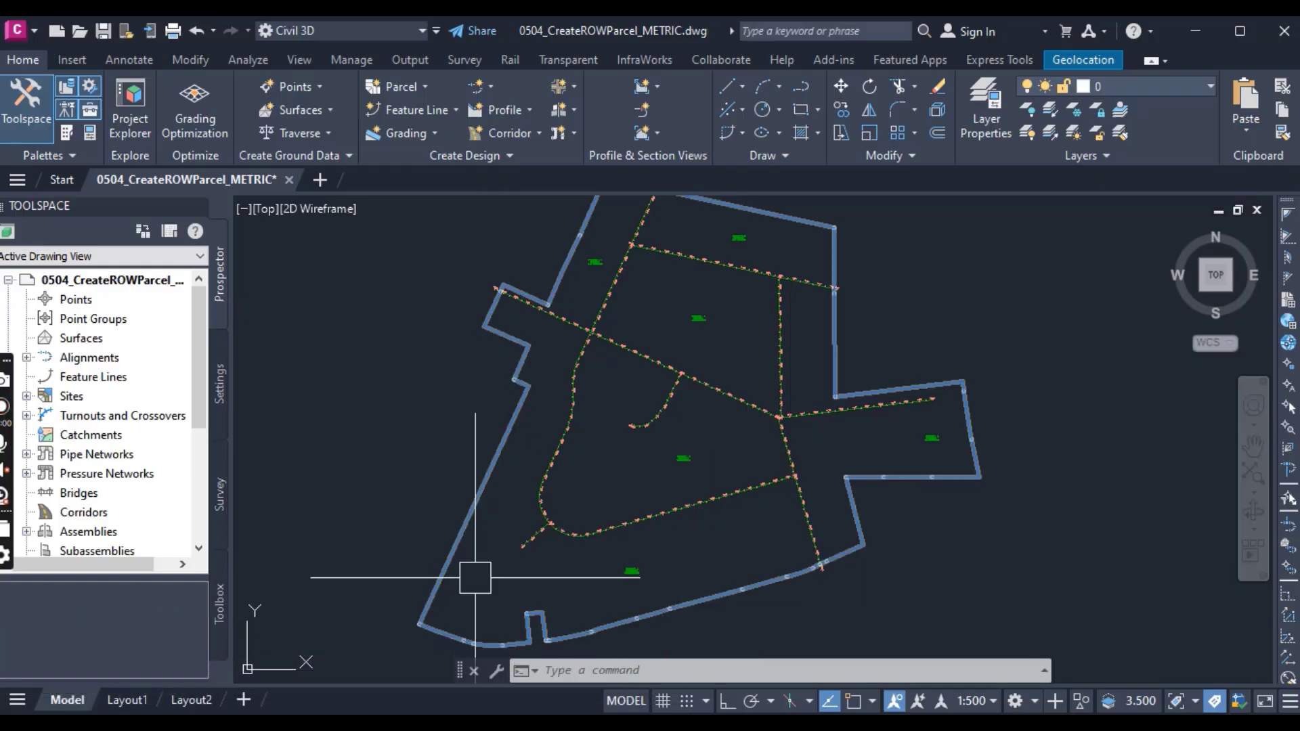
{"action": "key", "text": "Escape"}
{"action": "left_click", "coordinate": [633, 618]}
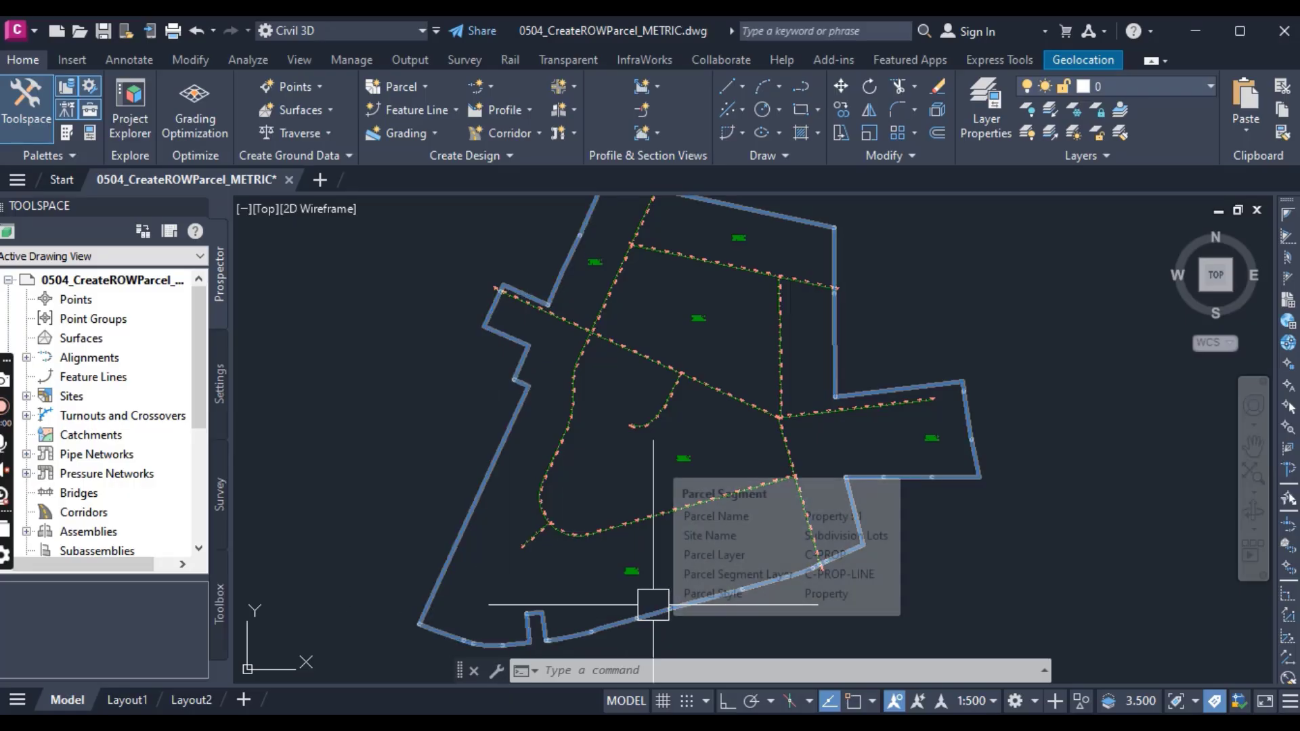
{"action": "key", "text": "Escape"}
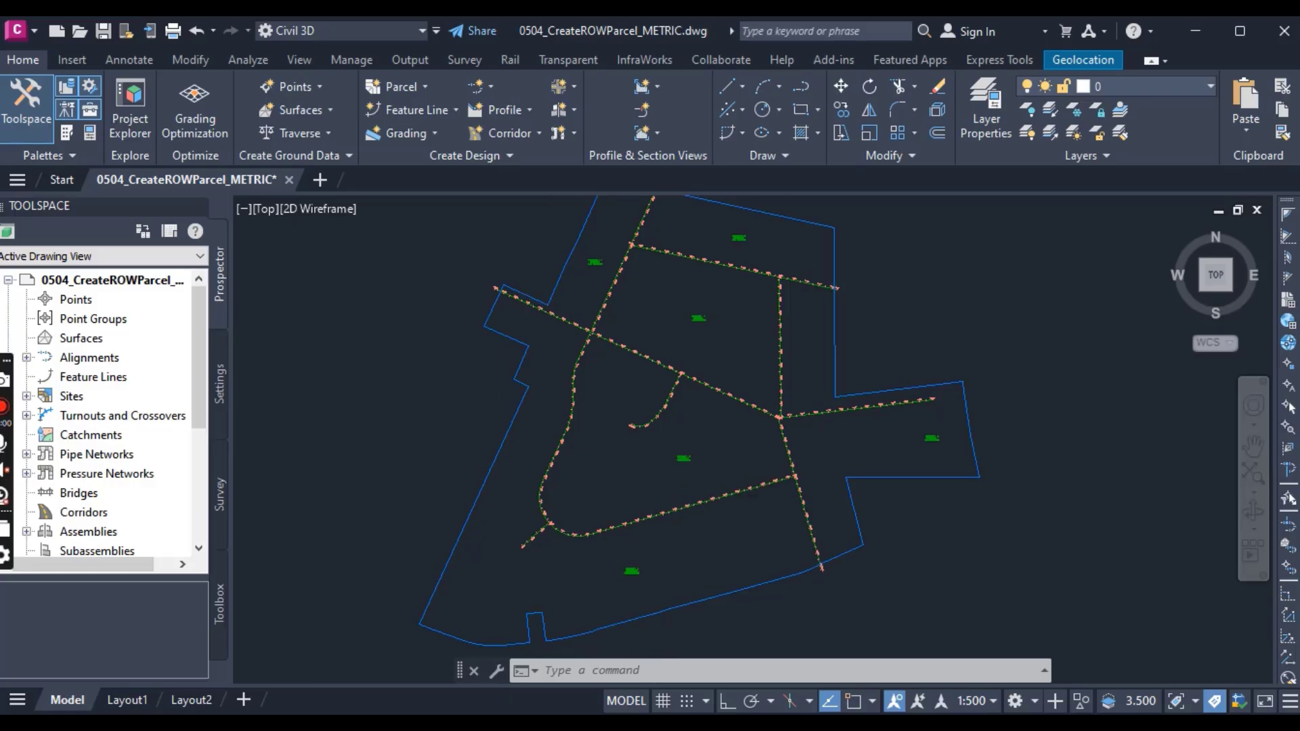
{"action": "scroll", "coordinate": [616, 511], "scroll_direction": "down", "scroll_amount": 4}
{"action": "scroll", "coordinate": [654, 404], "scroll_direction": "up", "scroll_amount": 4}
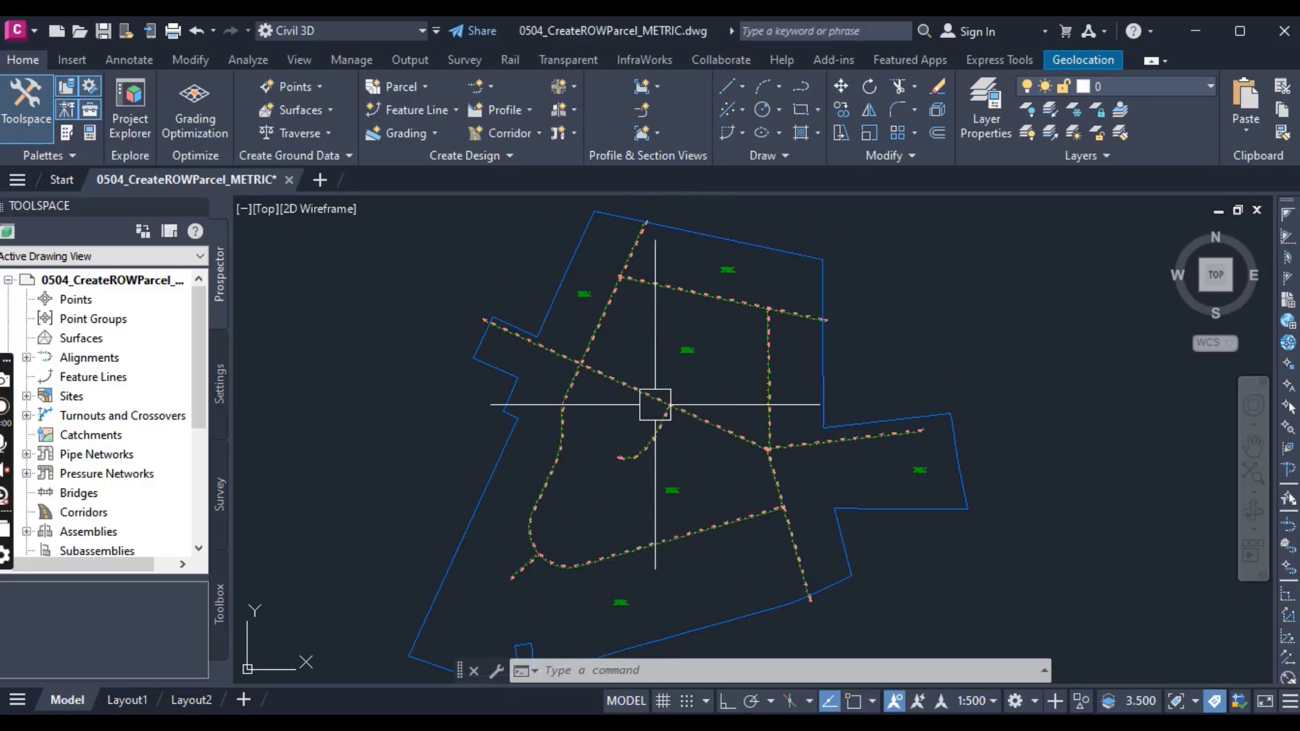
Step: Start Create Right of Way and choose all six property parcels of the subdivision as its input
{"action": "left_click", "coordinate": [409, 89]}
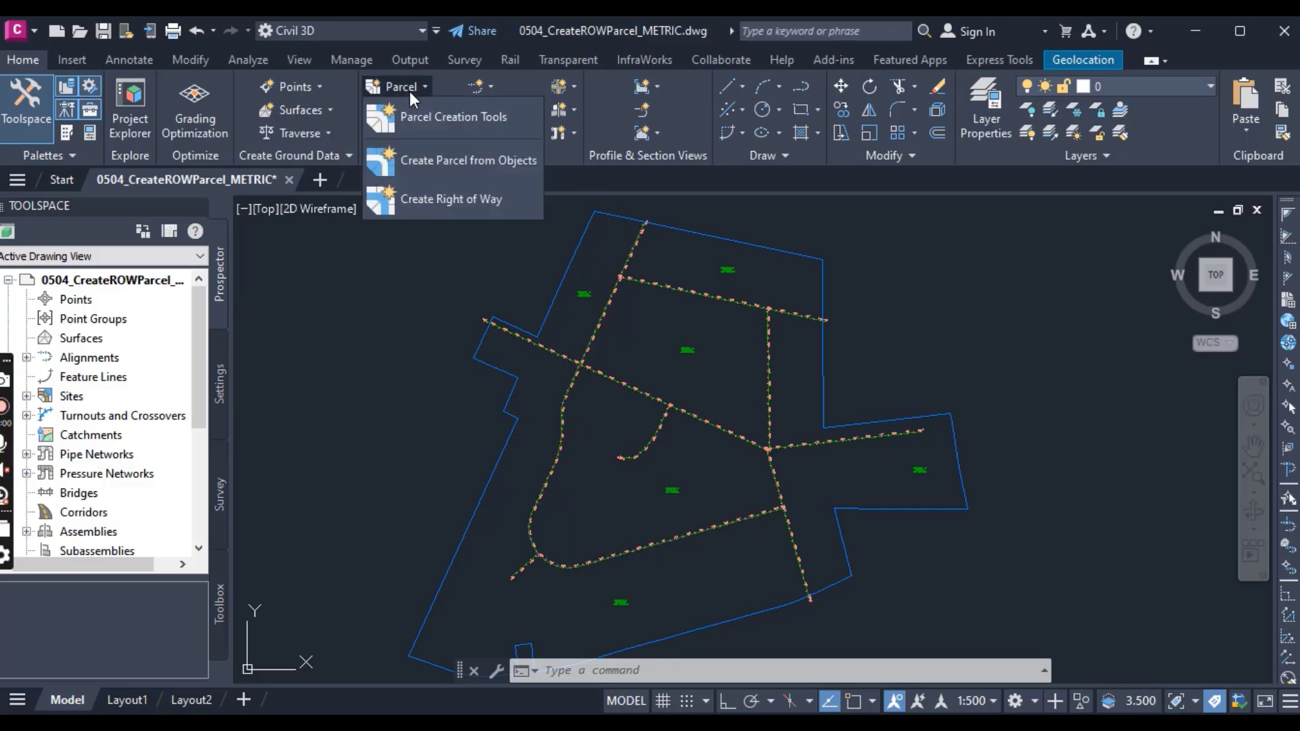
{"action": "left_click", "coordinate": [445, 200]}
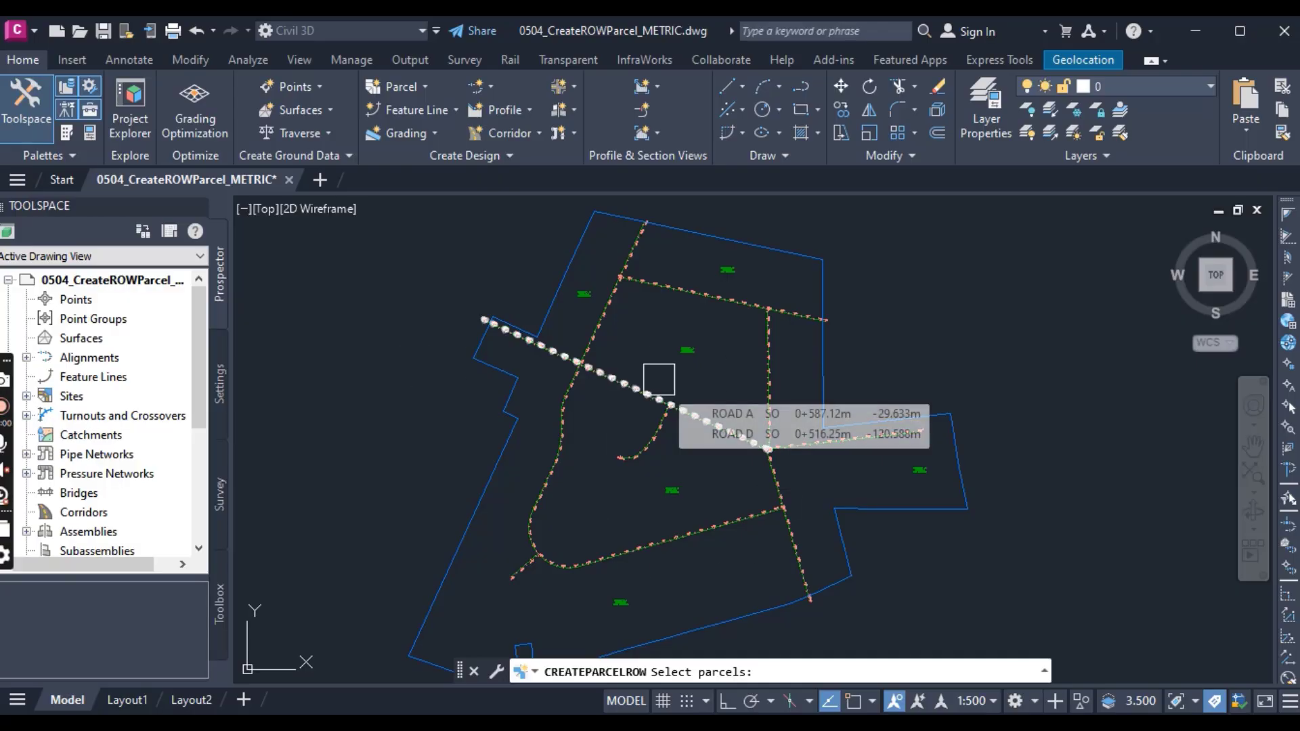
{"action": "left_click", "coordinate": [620, 601]}
{"action": "left_click", "coordinate": [673, 491]}
{"action": "left_click", "coordinate": [919, 479]}
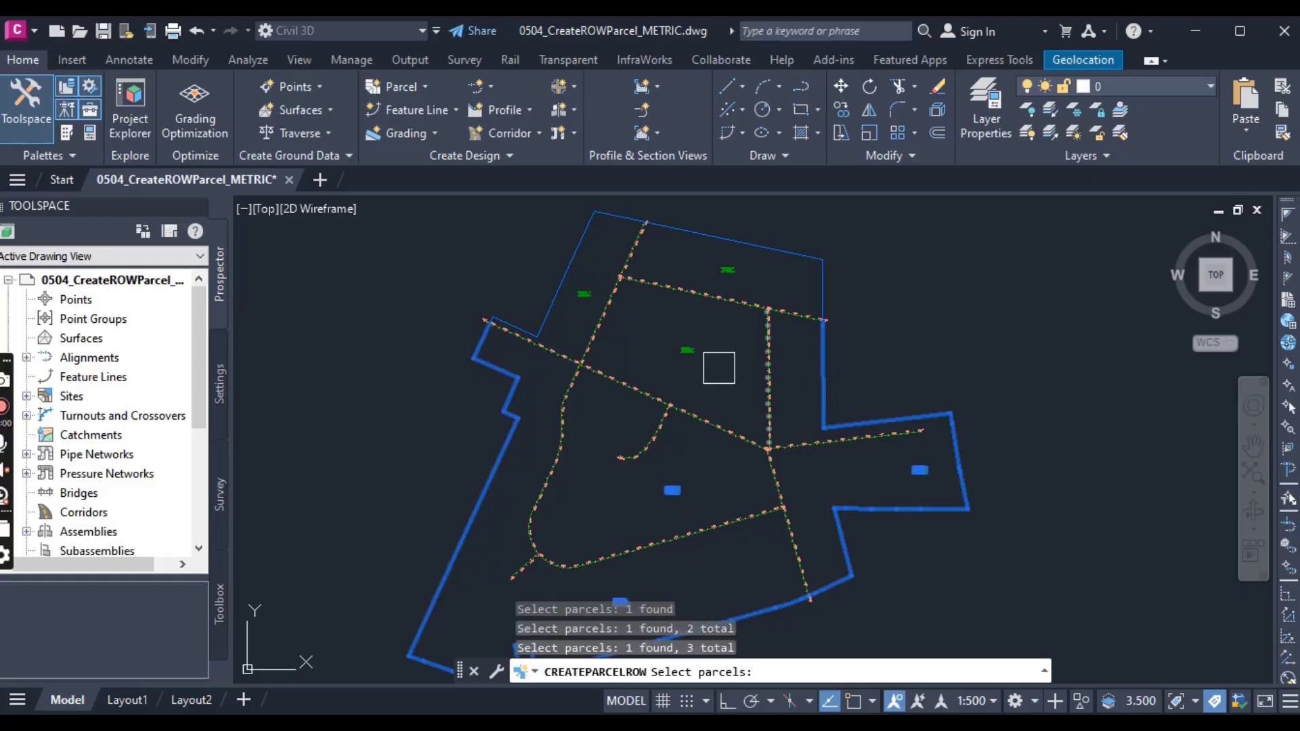
{"action": "left_click", "coordinate": [690, 349]}
{"action": "left_click", "coordinate": [585, 291]}
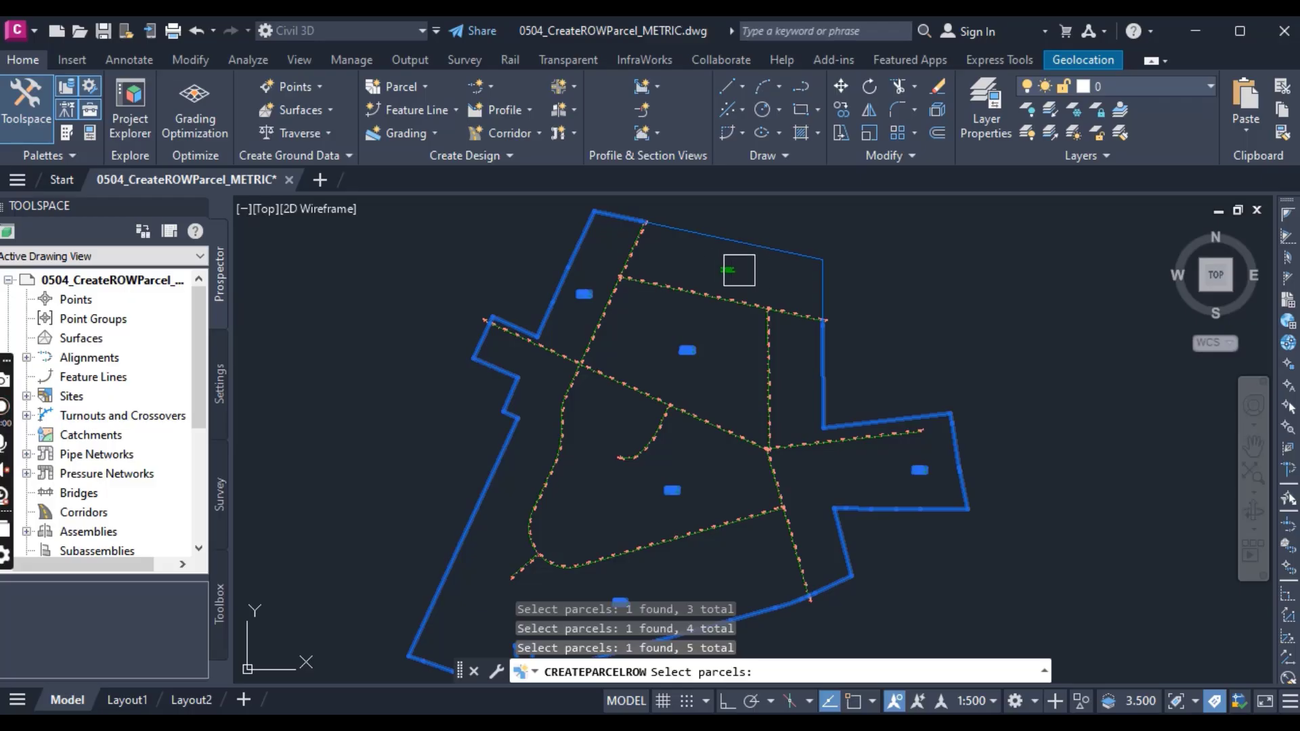
{"action": "scroll", "coordinate": [735, 269], "scroll_direction": "up", "scroll_amount": 5}
{"action": "left_click", "coordinate": [708, 280]}
{"action": "scroll", "coordinate": [776, 272], "scroll_direction": "down", "scroll_amount": 4}
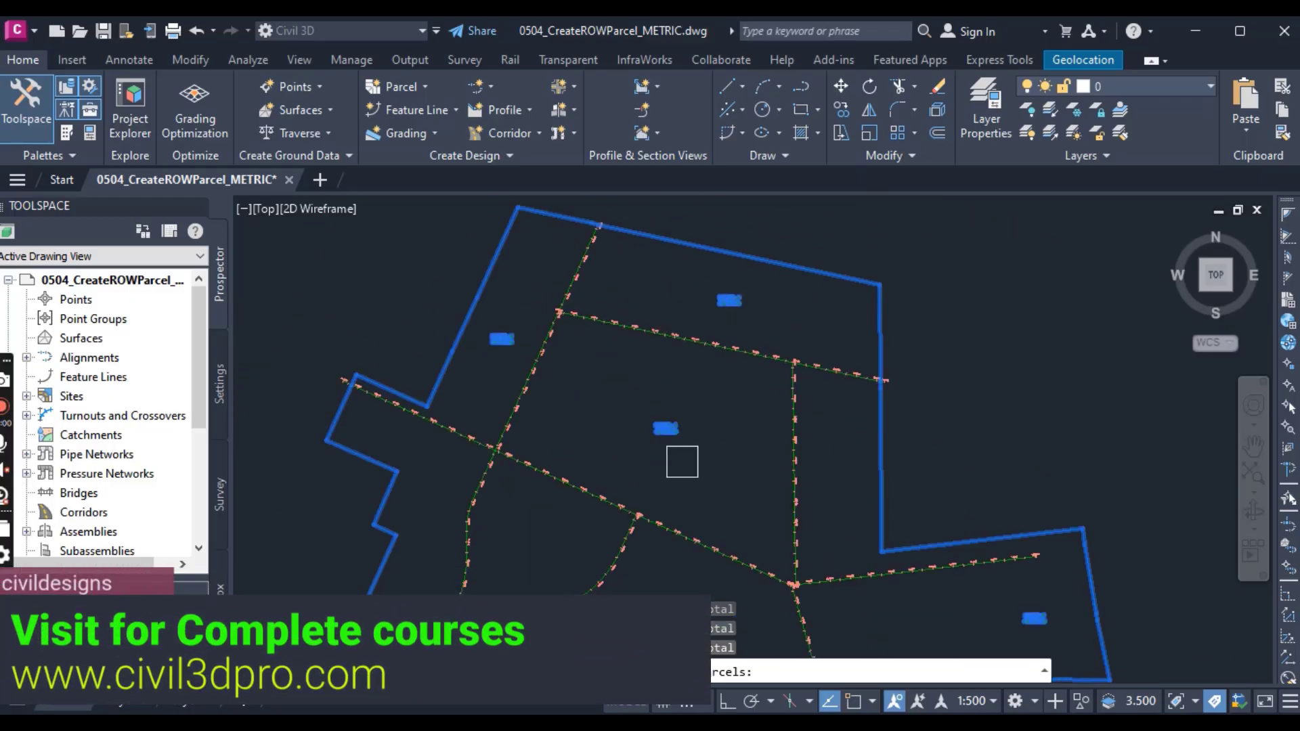
{"action": "scroll", "coordinate": [721, 439], "scroll_direction": "down", "scroll_amount": 2}
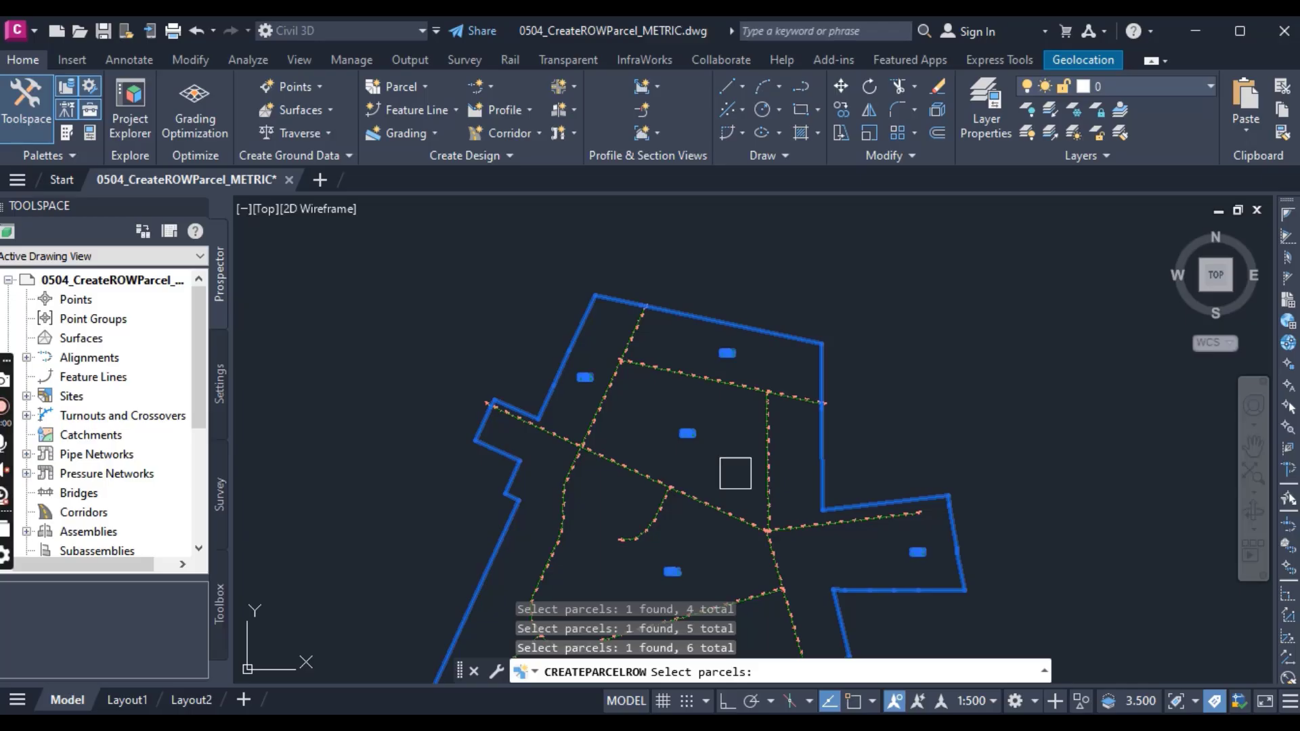
{"action": "key", "text": "Return"}
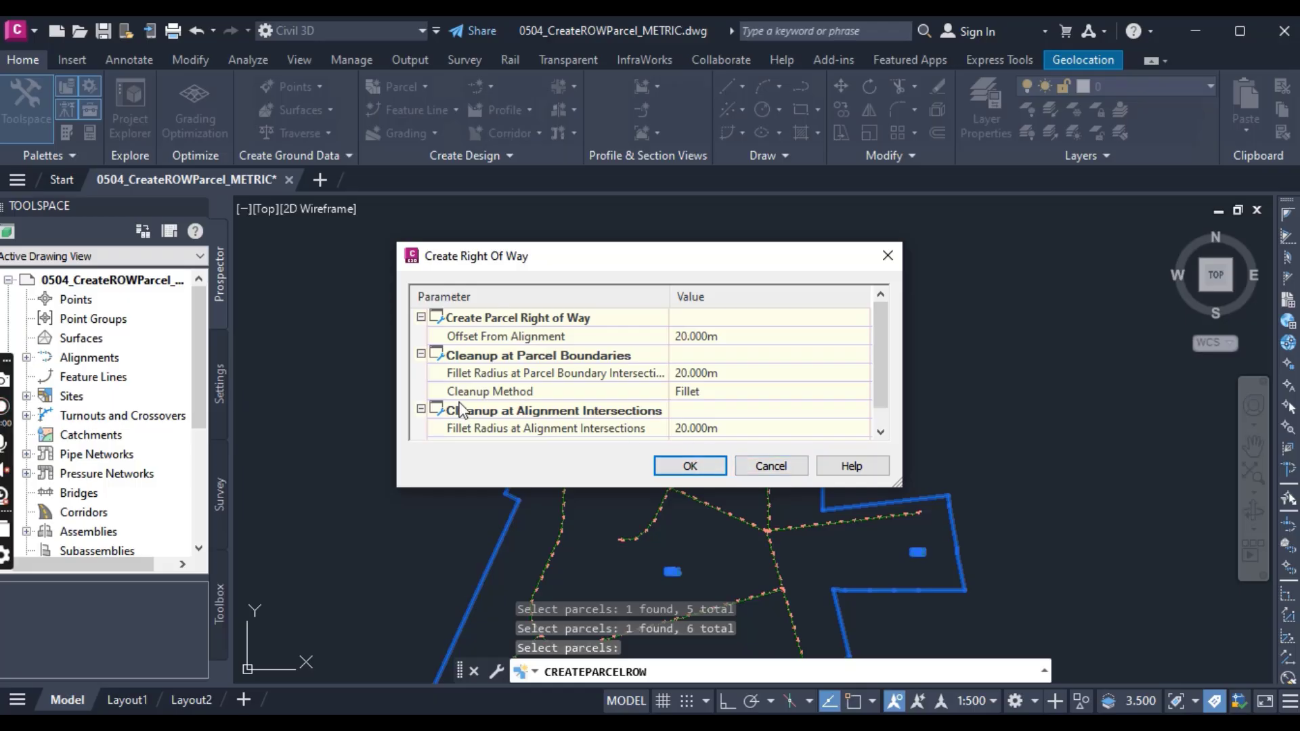
Step: Set the right-of-way offset from alignment to 7 m
{"action": "left_click", "coordinate": [420, 317]}
{"action": "left_click", "coordinate": [421, 335]}
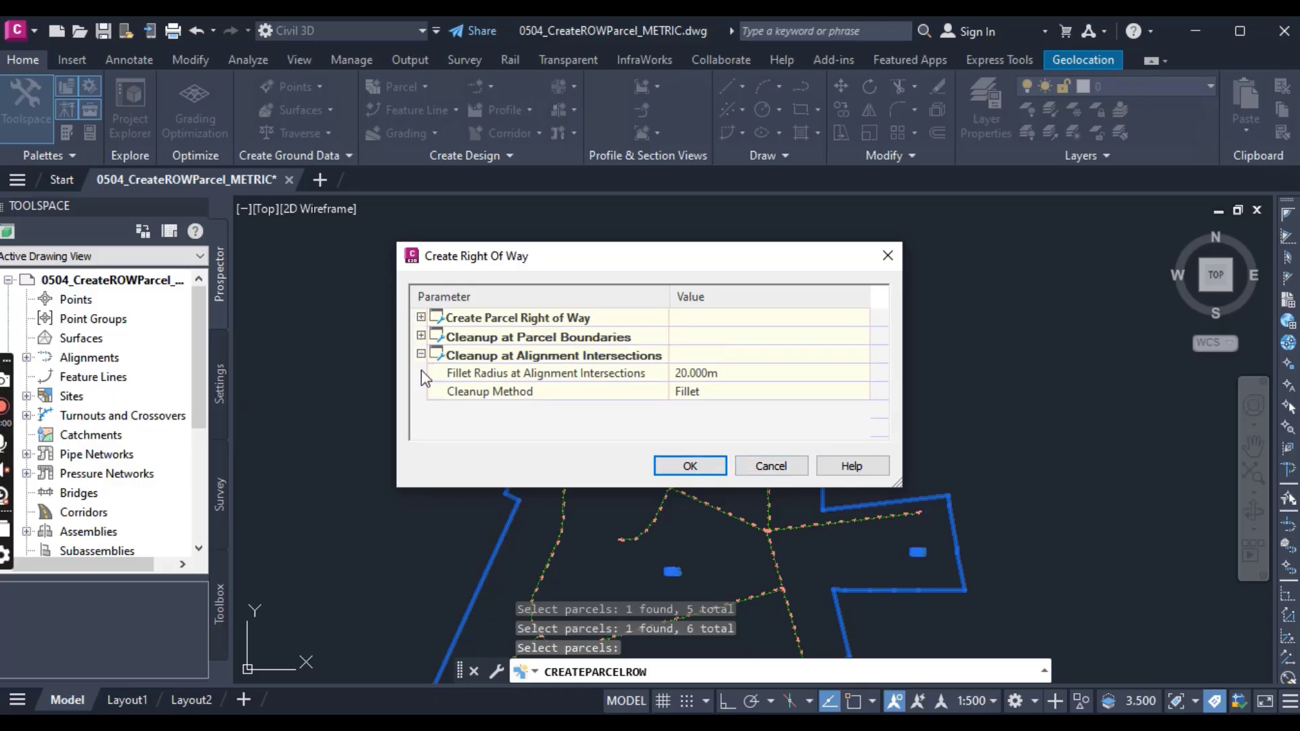
{"action": "left_click", "coordinate": [420, 355]}
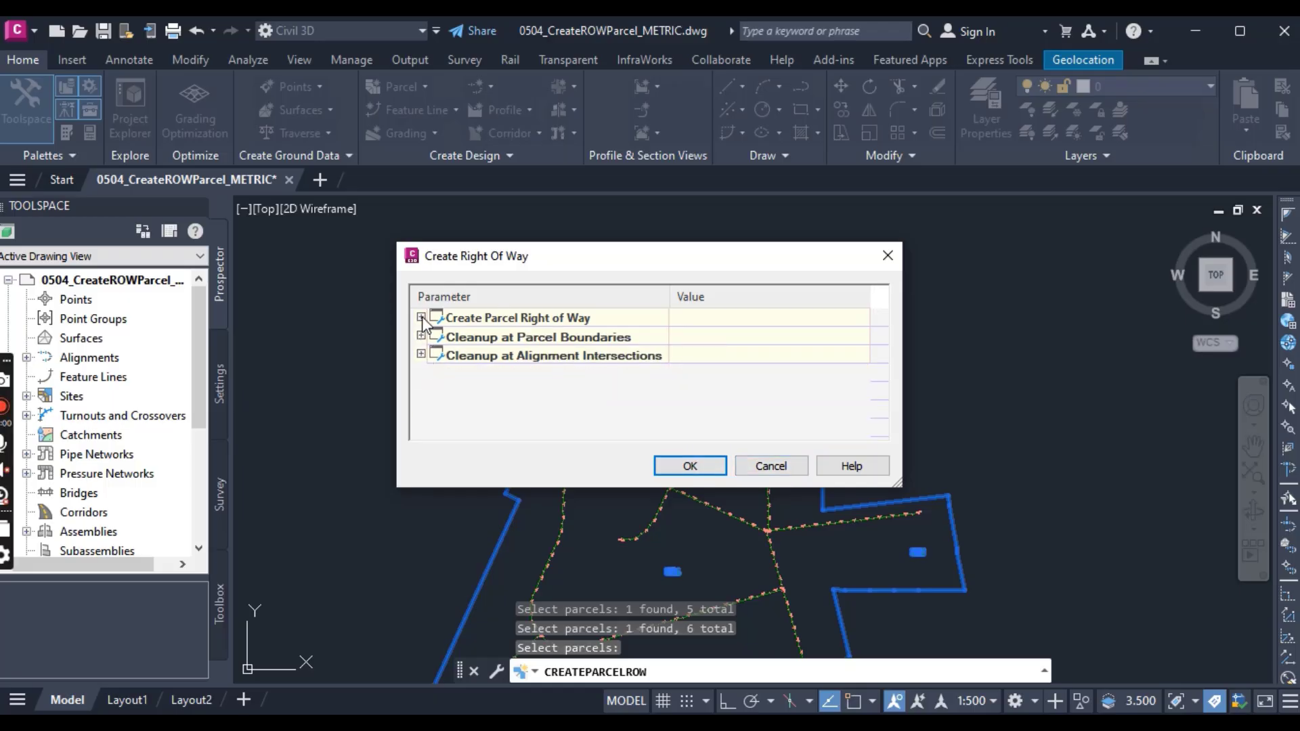
{"action": "left_click", "coordinate": [421, 317]}
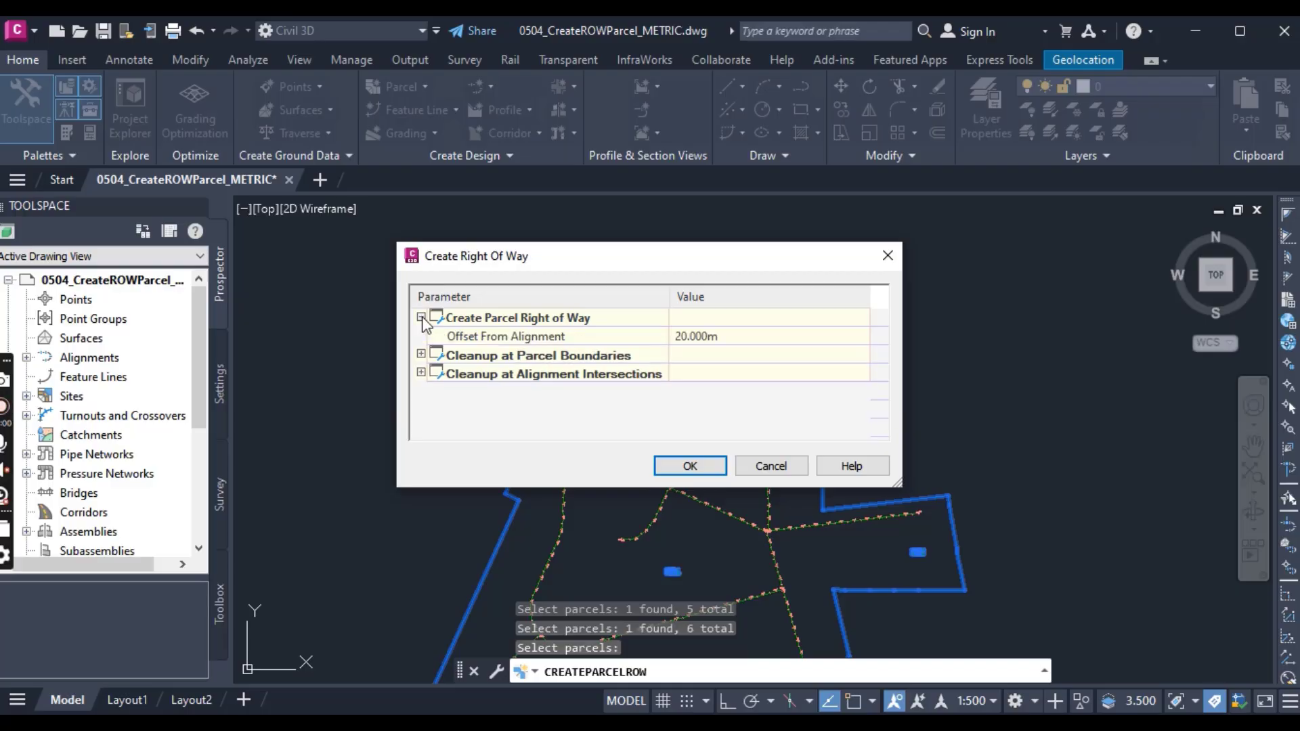
{"action": "left_click", "coordinate": [699, 336]}
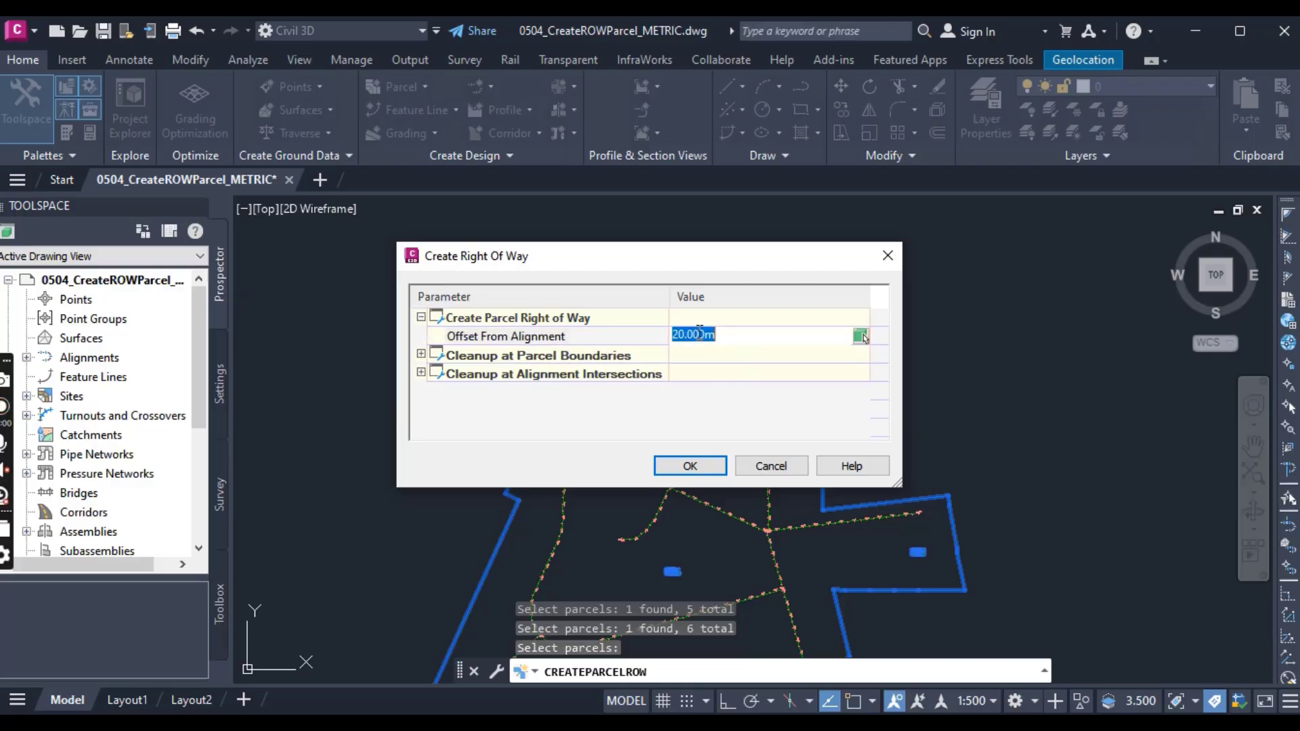
{"action": "type", "text": "7"}
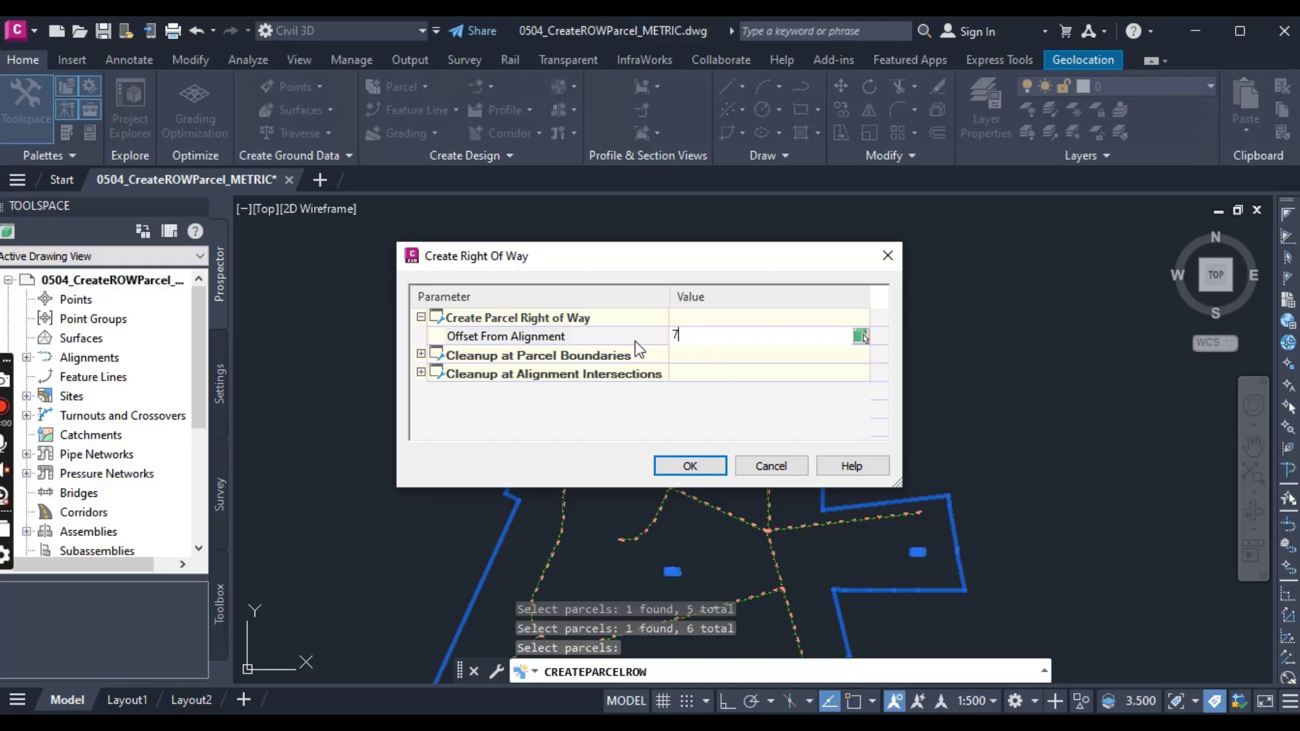
Step: Set the cleanup method at parcel boundaries to None
{"action": "left_click", "coordinate": [421, 354]}
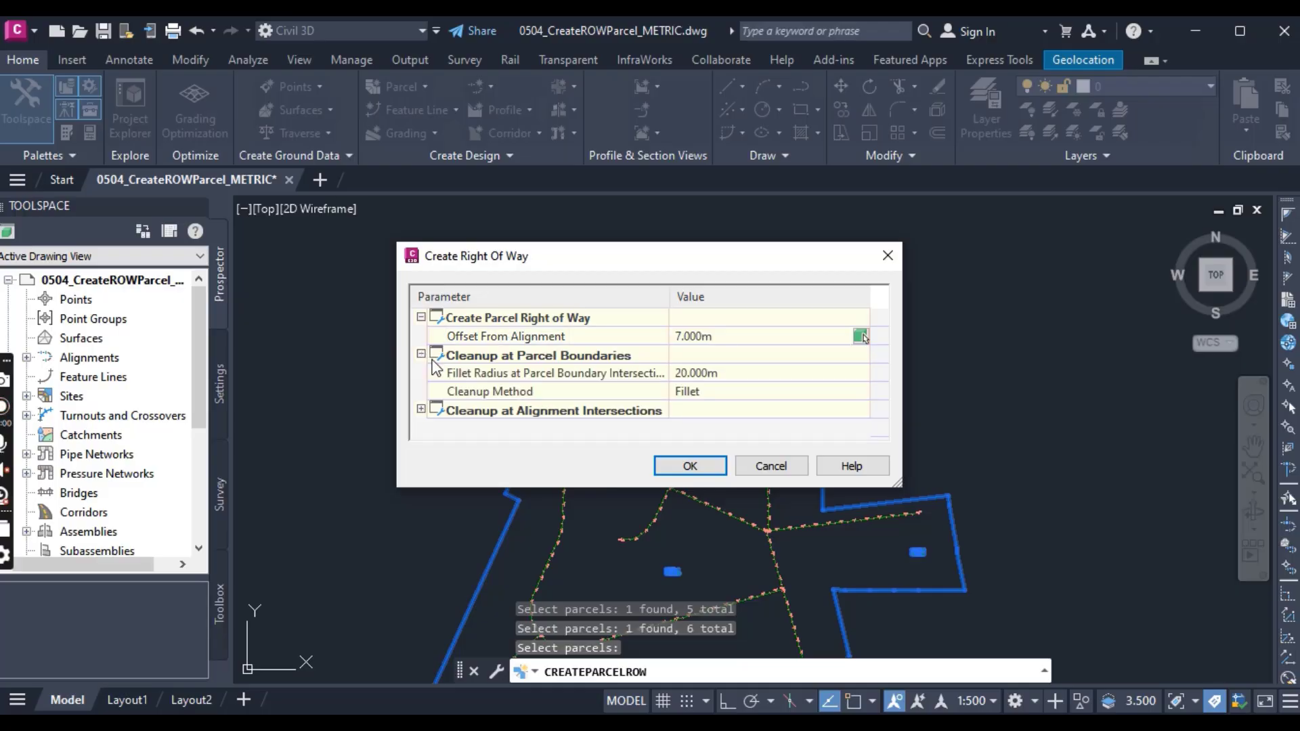
{"action": "left_click", "coordinate": [708, 393]}
{"action": "left_click", "coordinate": [708, 392]}
{"action": "left_click", "coordinate": [683, 424]}
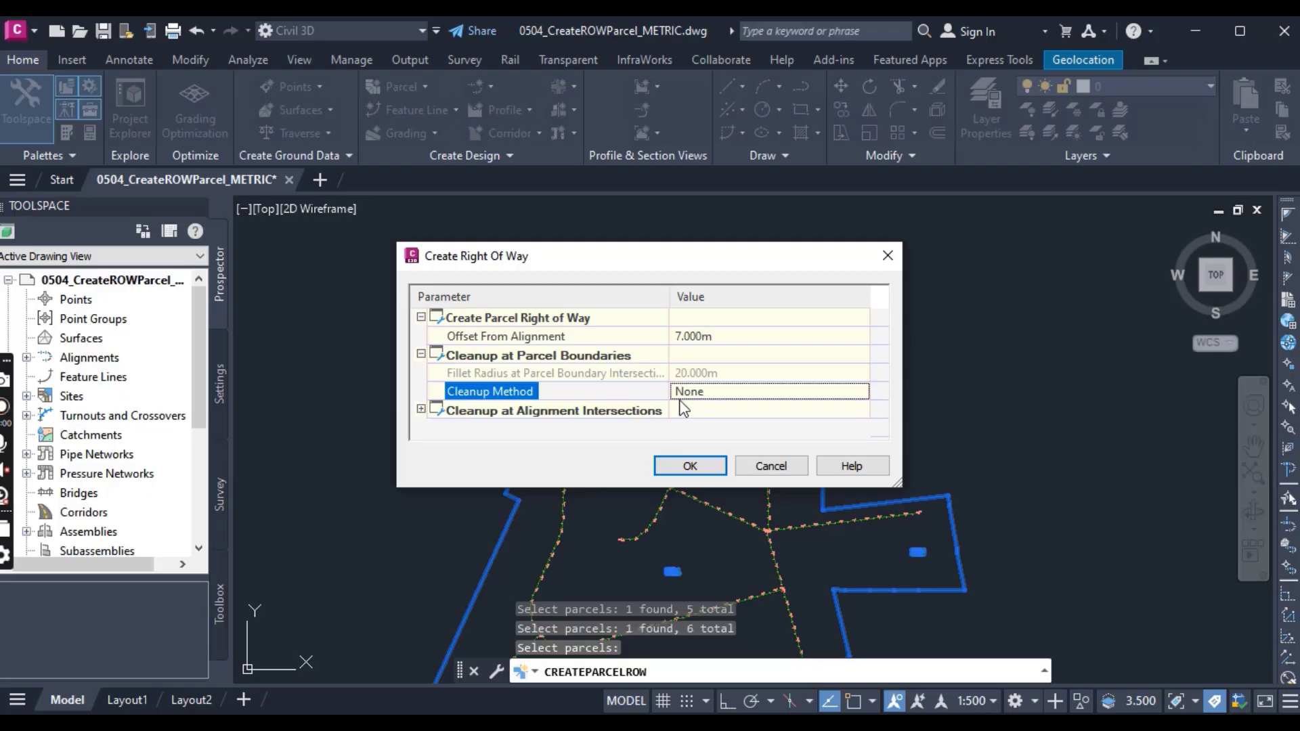
Step: Set the fillet radius at alignment intersections to 8 m, keep Fillet as the cleanup method, and create the right-of-way parcels
{"action": "left_click", "coordinate": [421, 409]}
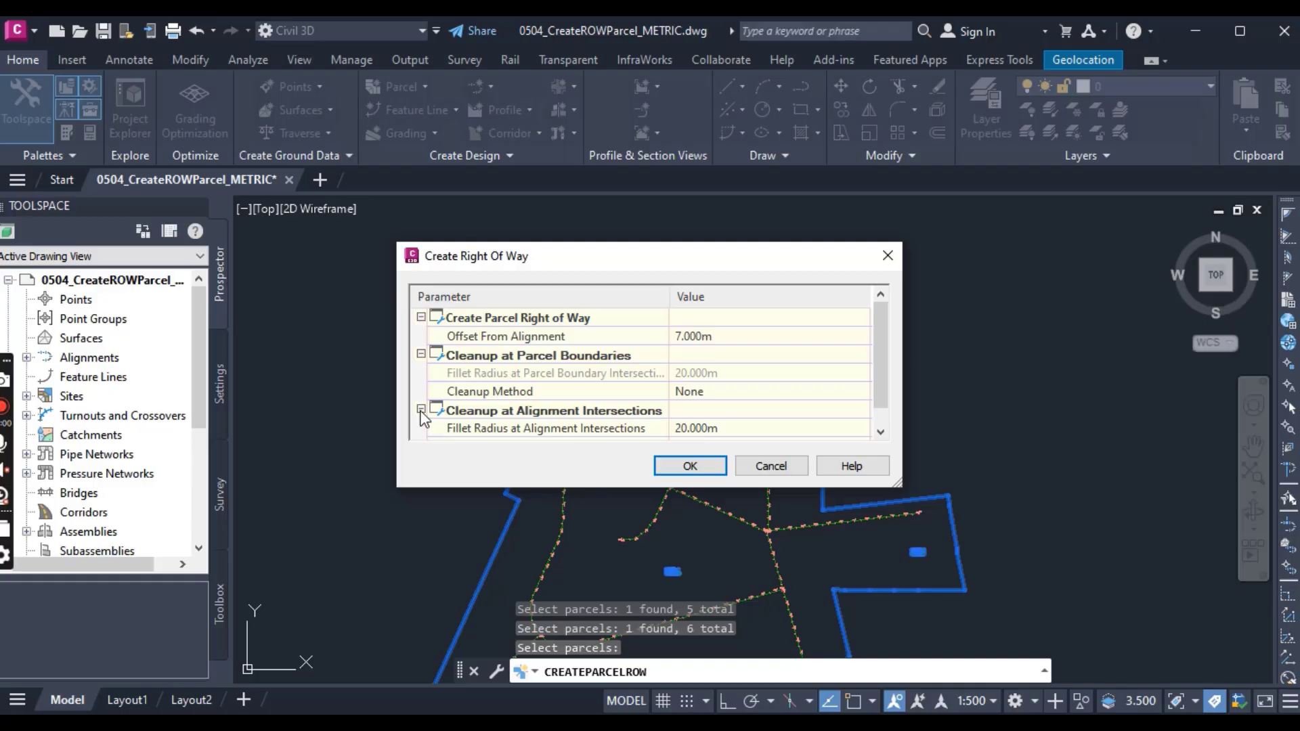
{"action": "scroll", "coordinate": [518, 400], "scroll_direction": "down", "scroll_amount": 1}
{"action": "left_click", "coordinate": [708, 408]}
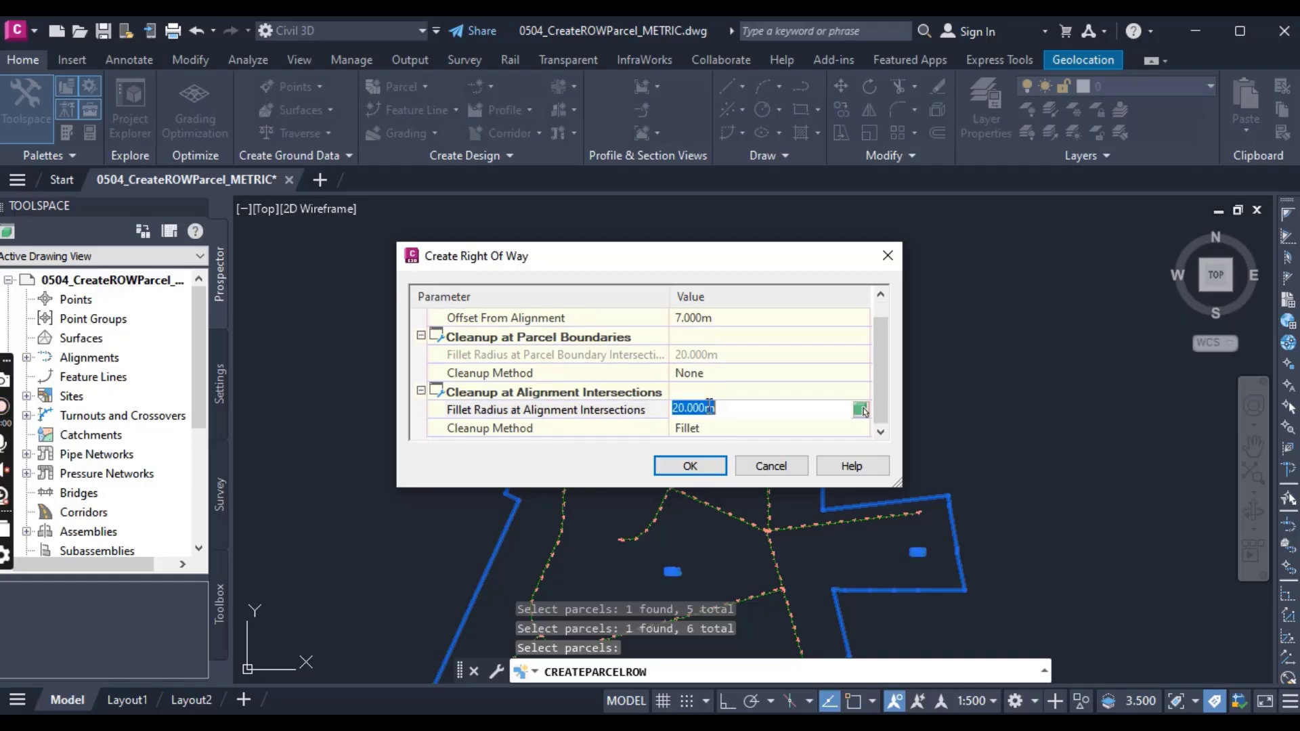
{"action": "type", "text": "8"}
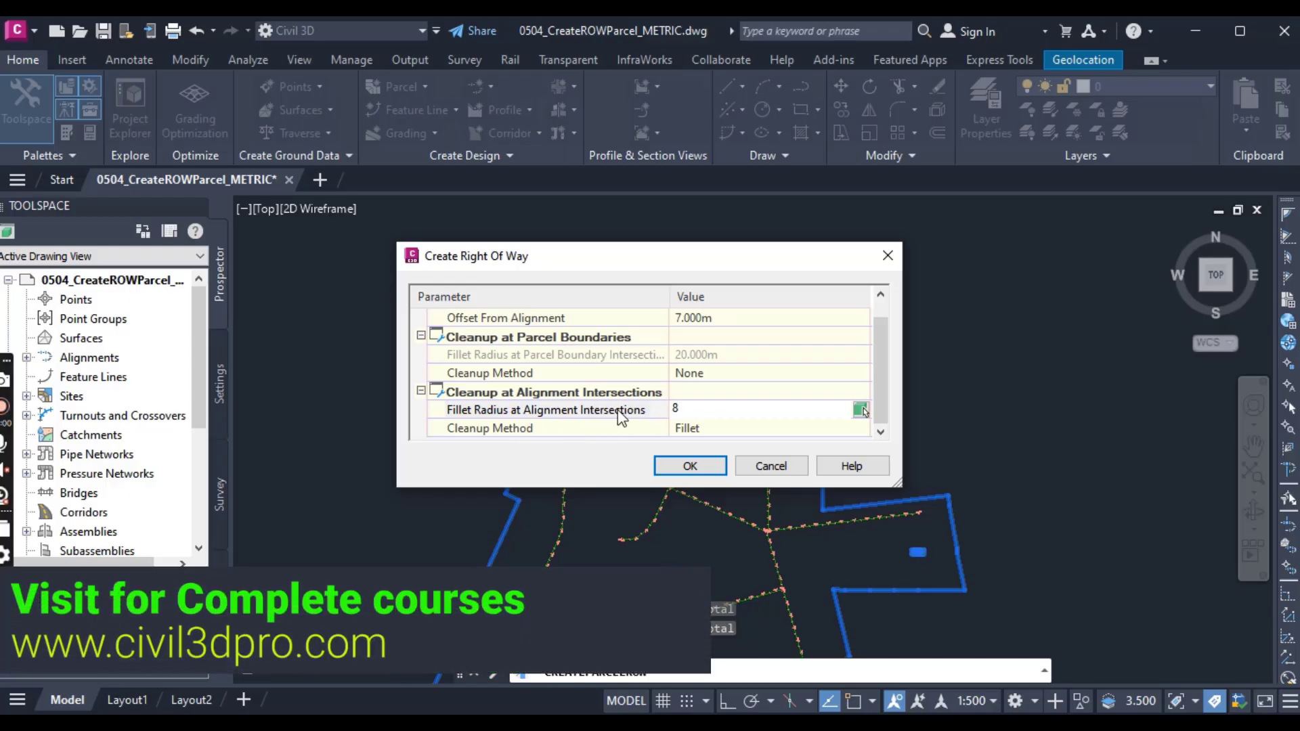
{"action": "left_click", "coordinate": [718, 433]}
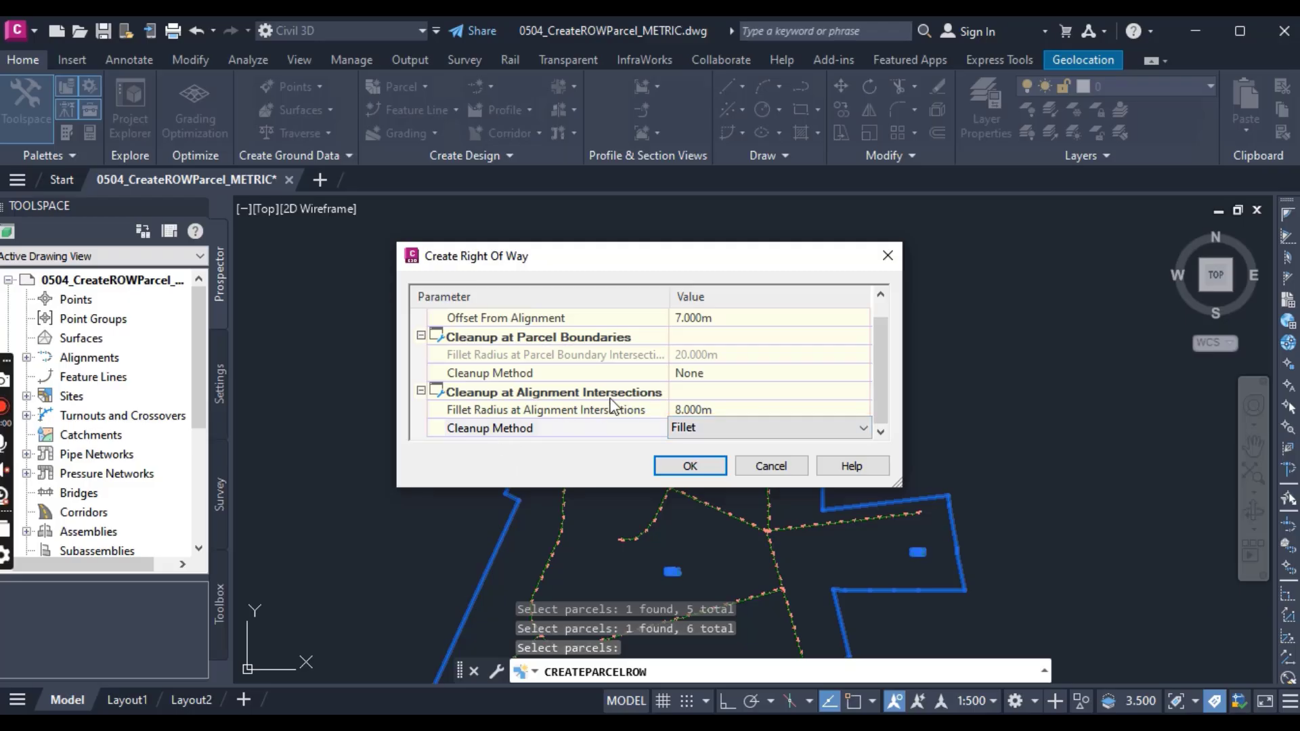
{"action": "left_click", "coordinate": [692, 467]}
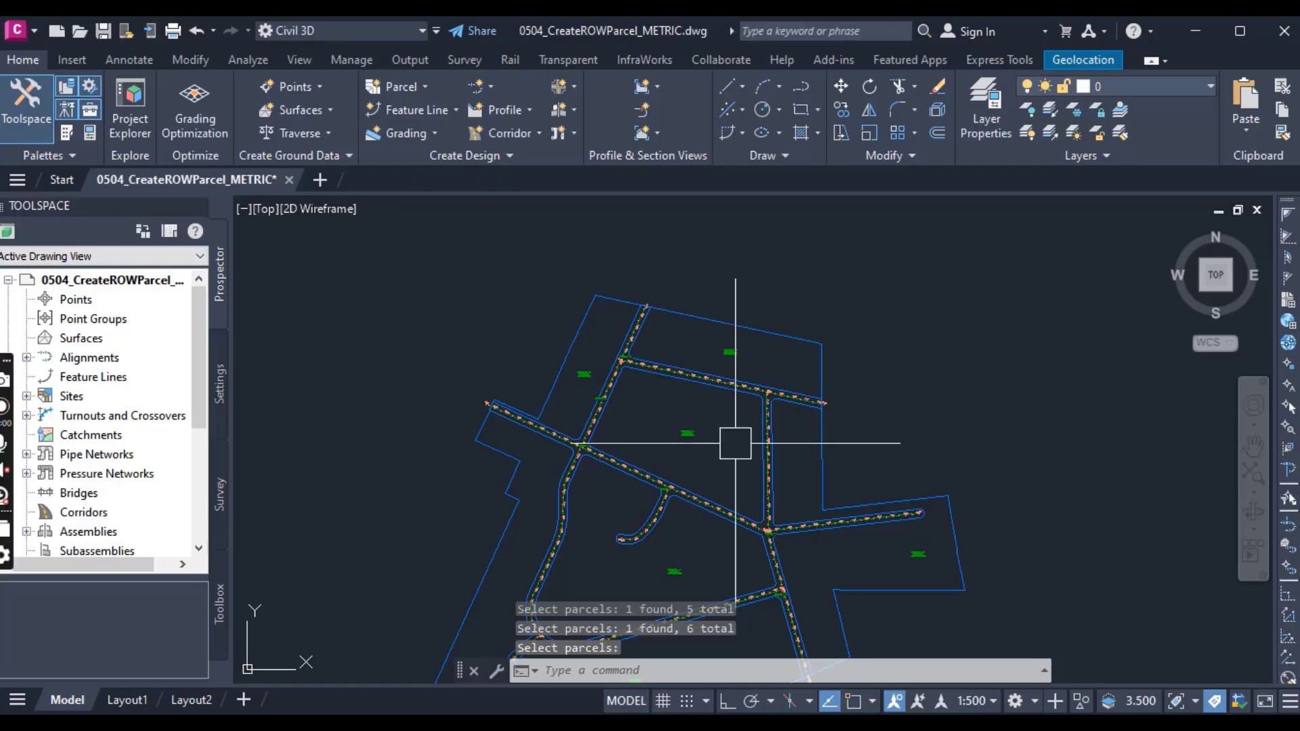
Step: Examine the new right-of-way lines along the southwestern road curve, its short dead-end branch and the fillets at their junction
{"action": "key", "text": "Escape"}
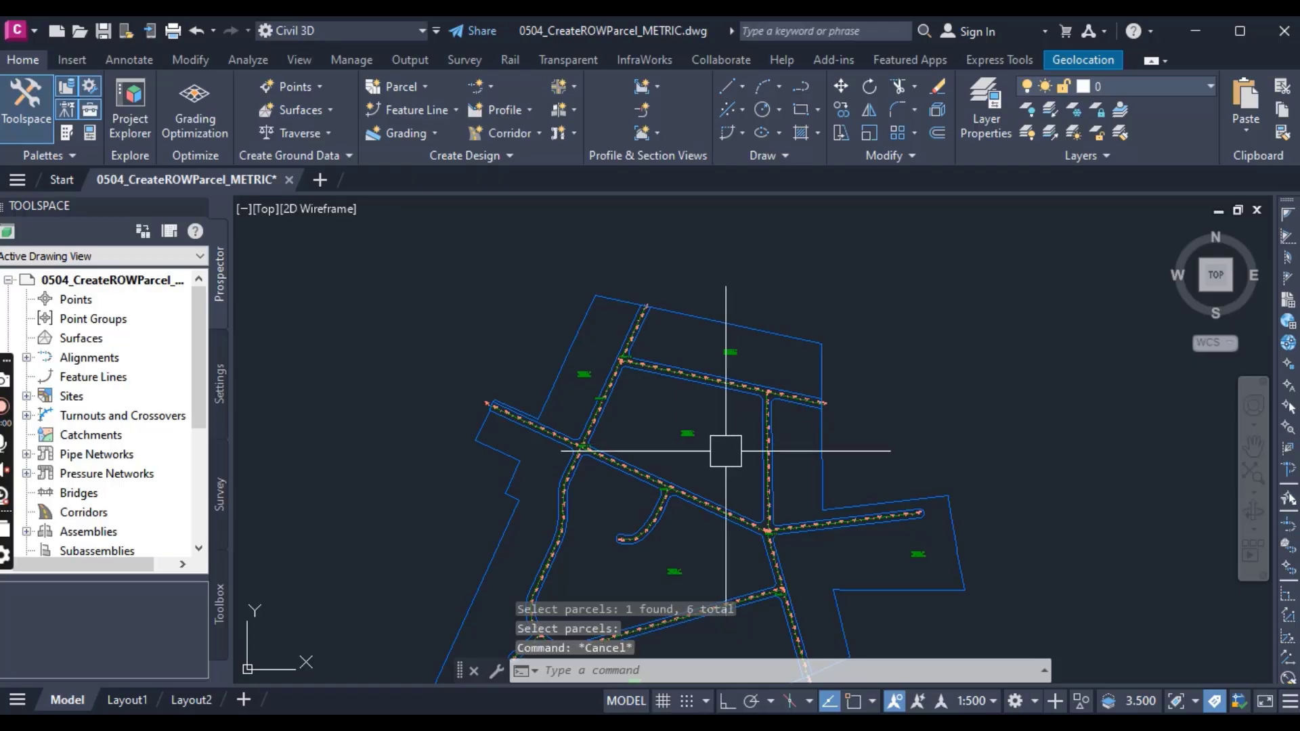
{"action": "middle_click_drag", "start_coordinate": [726, 460], "coordinate": [700, 328]}
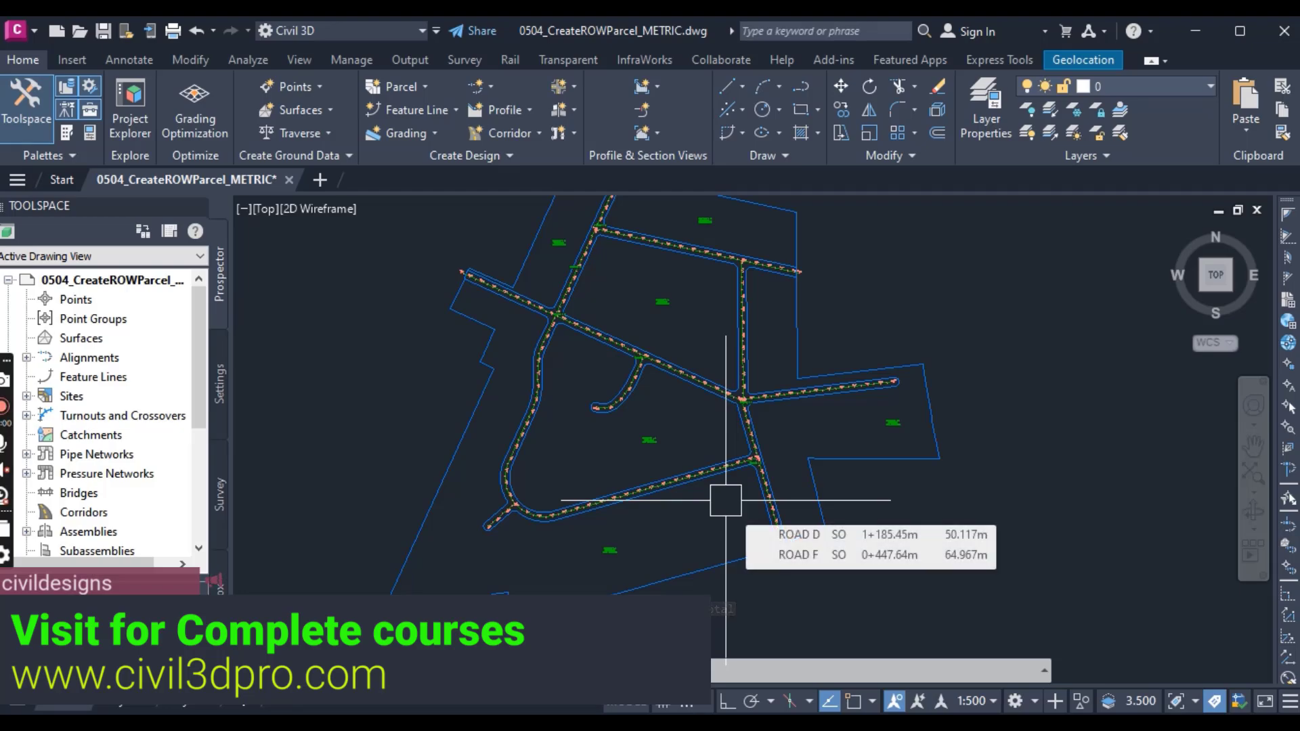
{"action": "scroll", "coordinate": [632, 492], "scroll_direction": "down", "scroll_amount": 3}
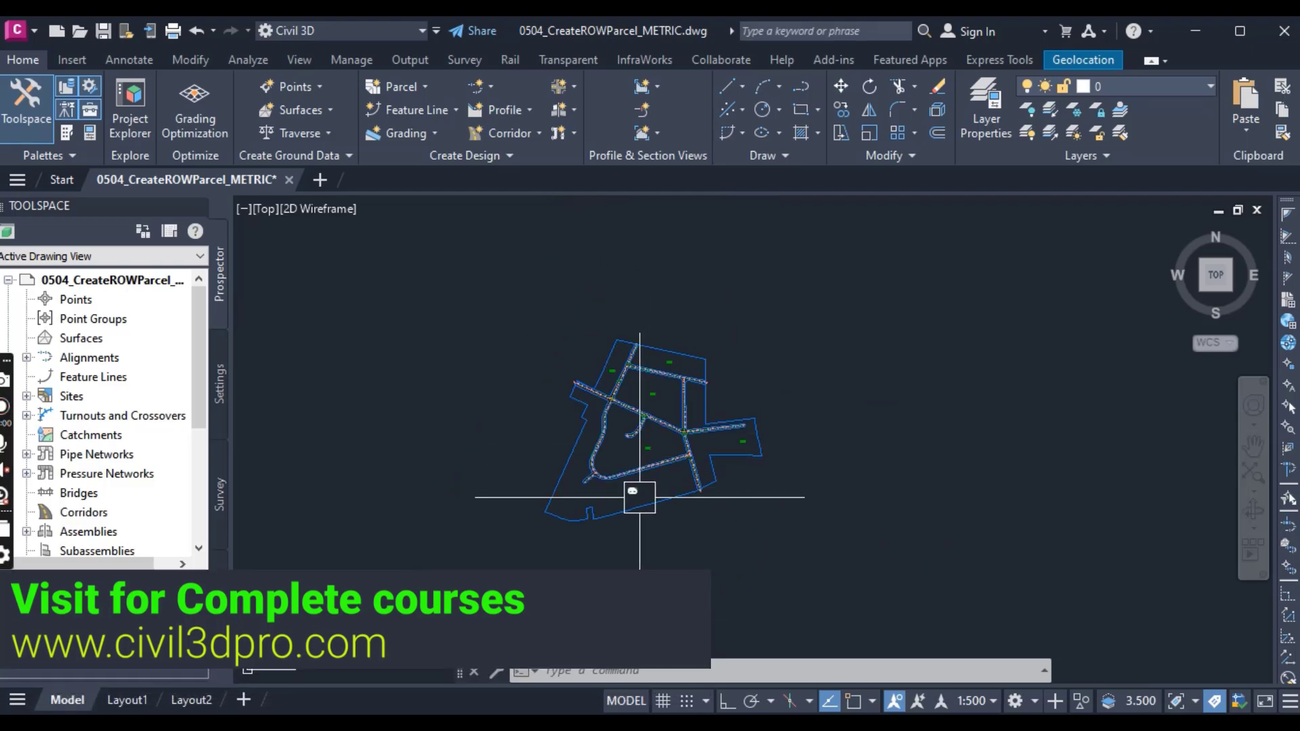
{"action": "scroll", "coordinate": [639, 474], "scroll_direction": "up", "scroll_amount": 6}
{"action": "scroll", "coordinate": [649, 485], "scroll_direction": "up", "scroll_amount": 5}
{"action": "scroll", "coordinate": [647, 489], "scroll_direction": "down", "scroll_amount": 5}
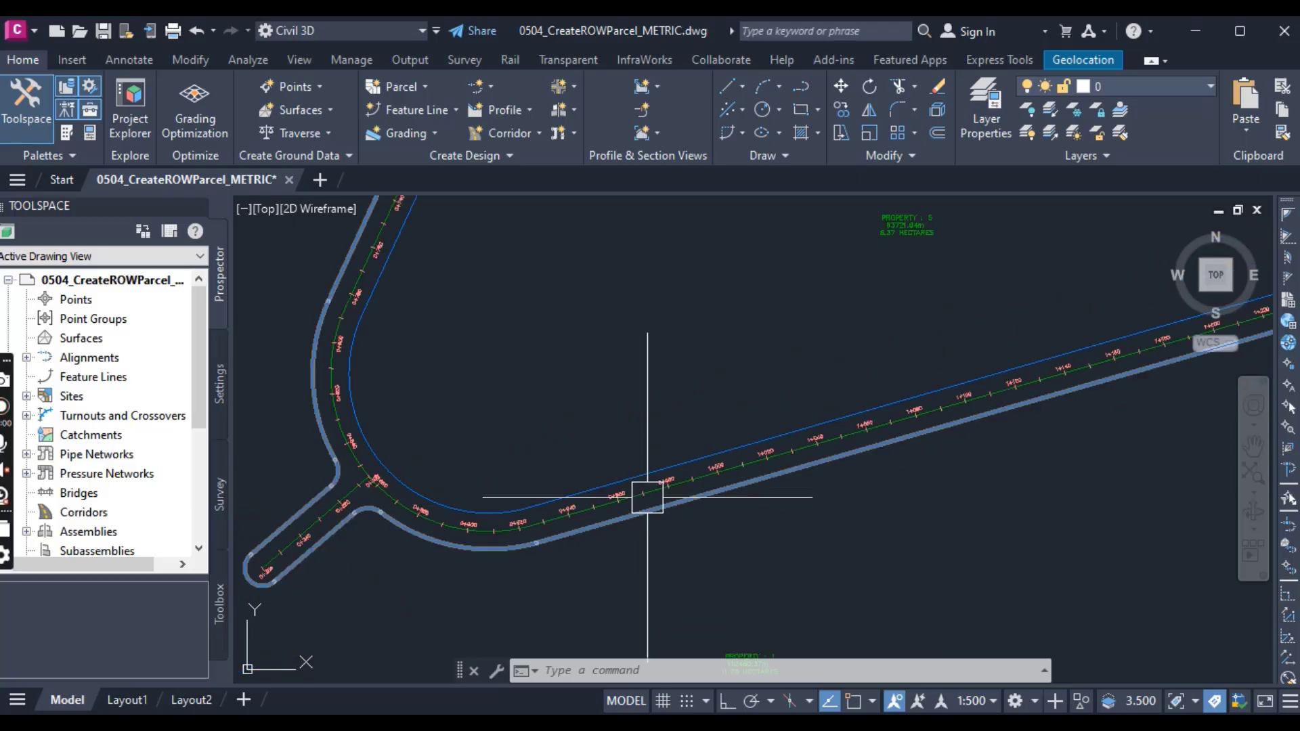
{"action": "scroll", "coordinate": [440, 538], "scroll_direction": "up", "scroll_amount": 4}
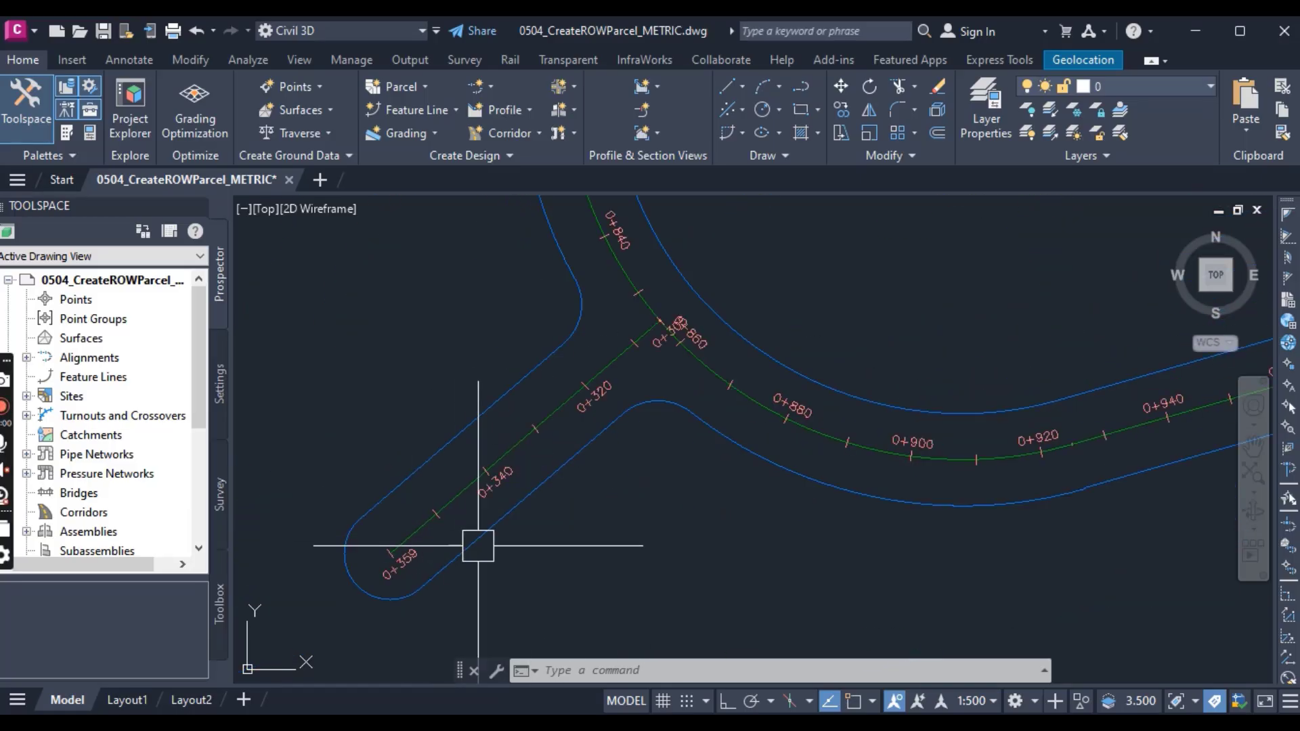
{"action": "scroll", "coordinate": [464, 557], "scroll_direction": "down", "scroll_amount": 3}
{"action": "scroll", "coordinate": [540, 531], "scroll_direction": "down", "scroll_amount": 3}
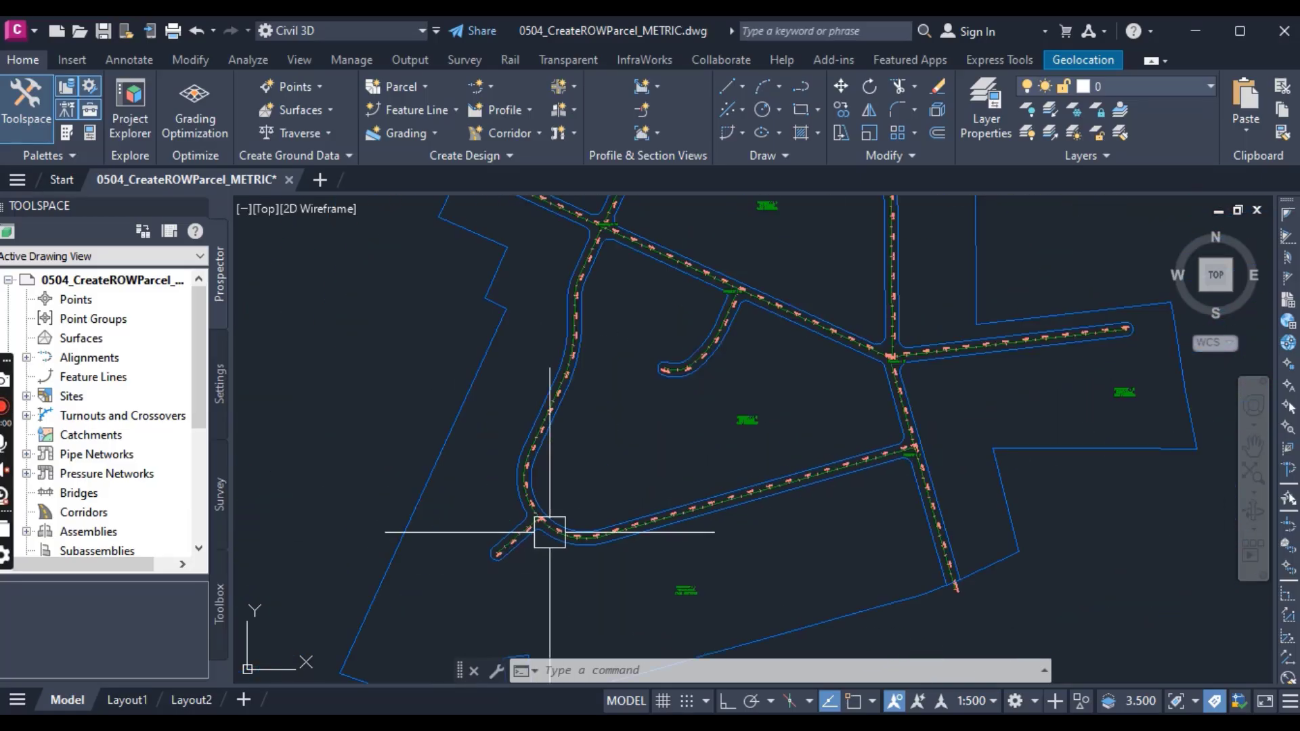
{"action": "scroll", "coordinate": [655, 501], "scroll_direction": "down", "scroll_amount": 2}
{"action": "scroll", "coordinate": [658, 534], "scroll_direction": "up", "scroll_amount": 2}
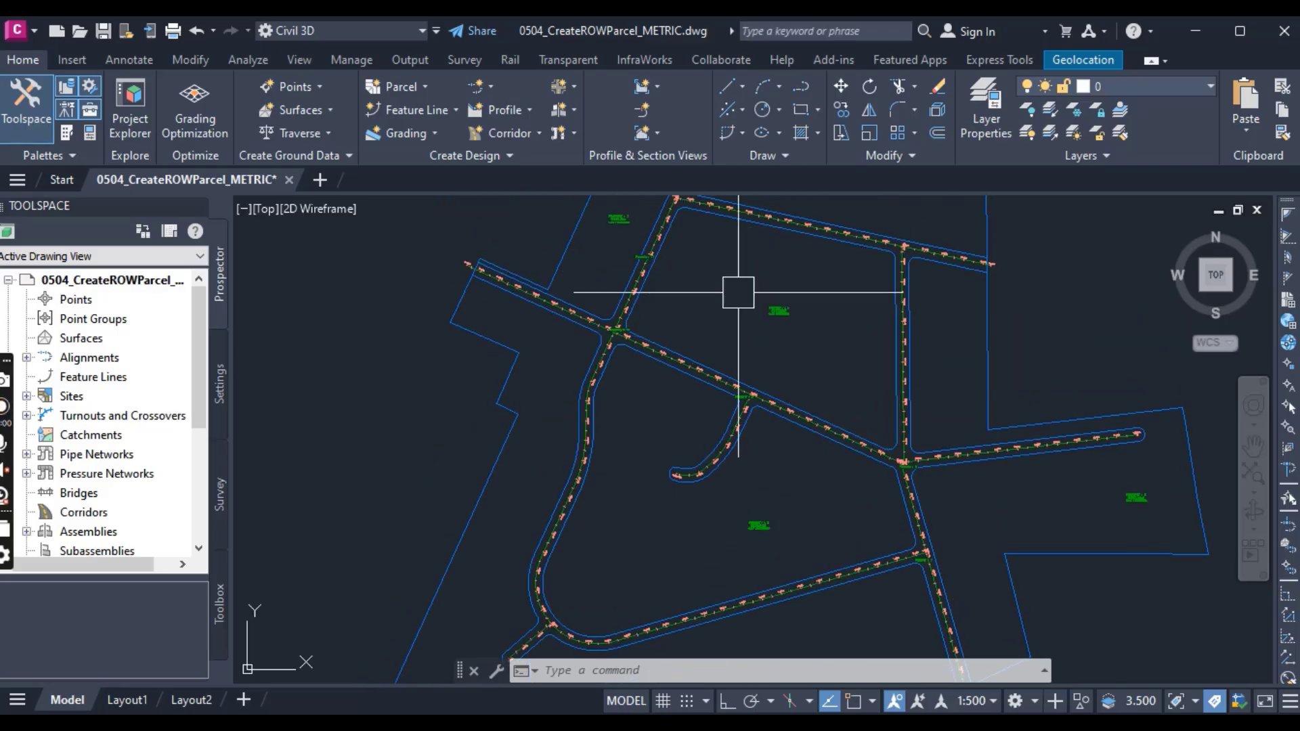
Step: Inspect the right-of-way fillets at the northern, eastern and central alignment intersections and the road end at the western parcel boundary
{"action": "middle_click_drag", "start_coordinate": [740, 290], "coordinate": [754, 437]}
{"action": "scroll", "coordinate": [711, 334], "scroll_direction": "up", "scroll_amount": 7}
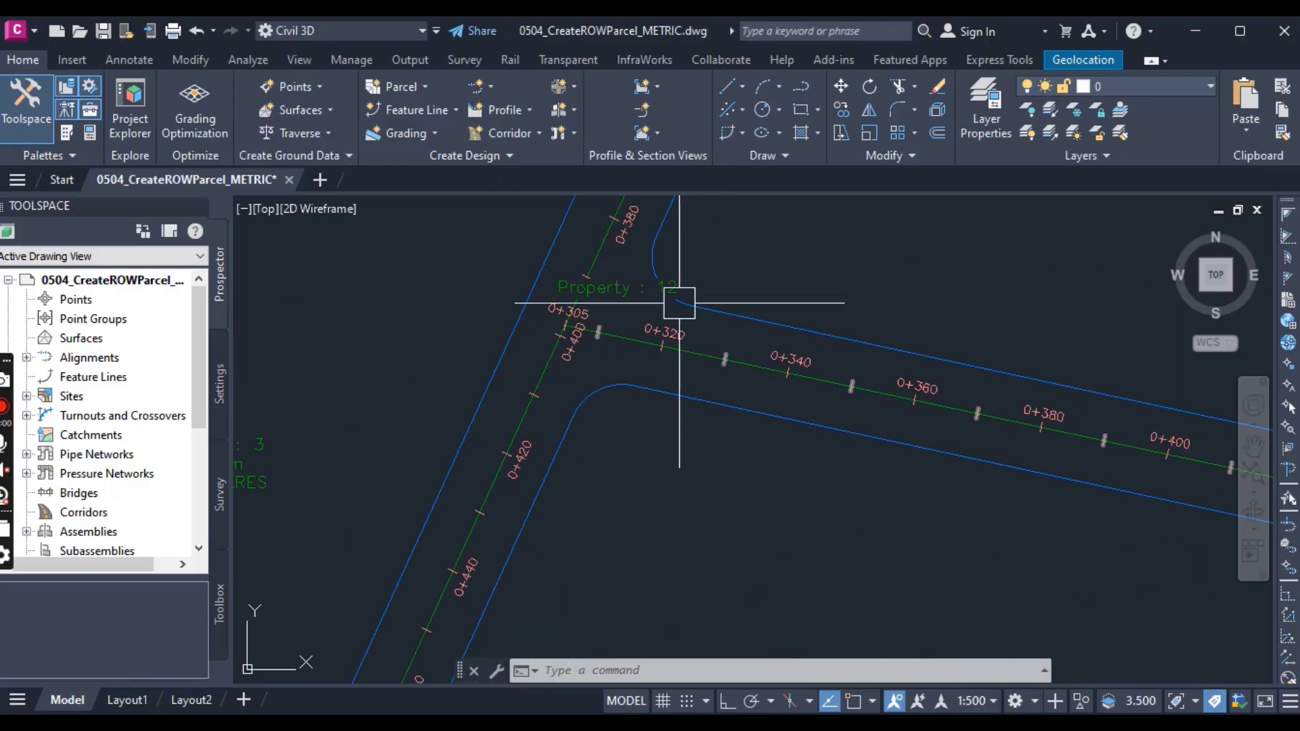
{"action": "scroll", "coordinate": [740, 355], "scroll_direction": "down", "scroll_amount": 7}
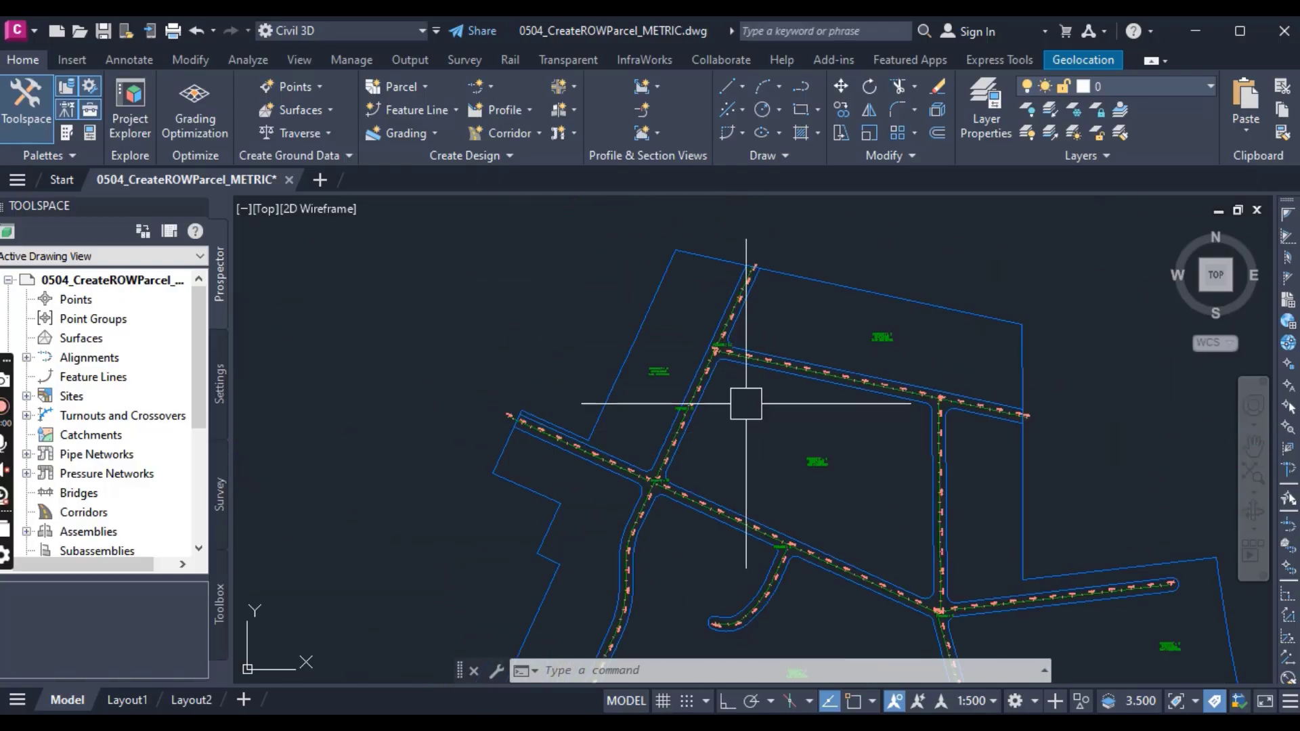
{"action": "scroll", "coordinate": [535, 474], "scroll_direction": "up", "scroll_amount": 7}
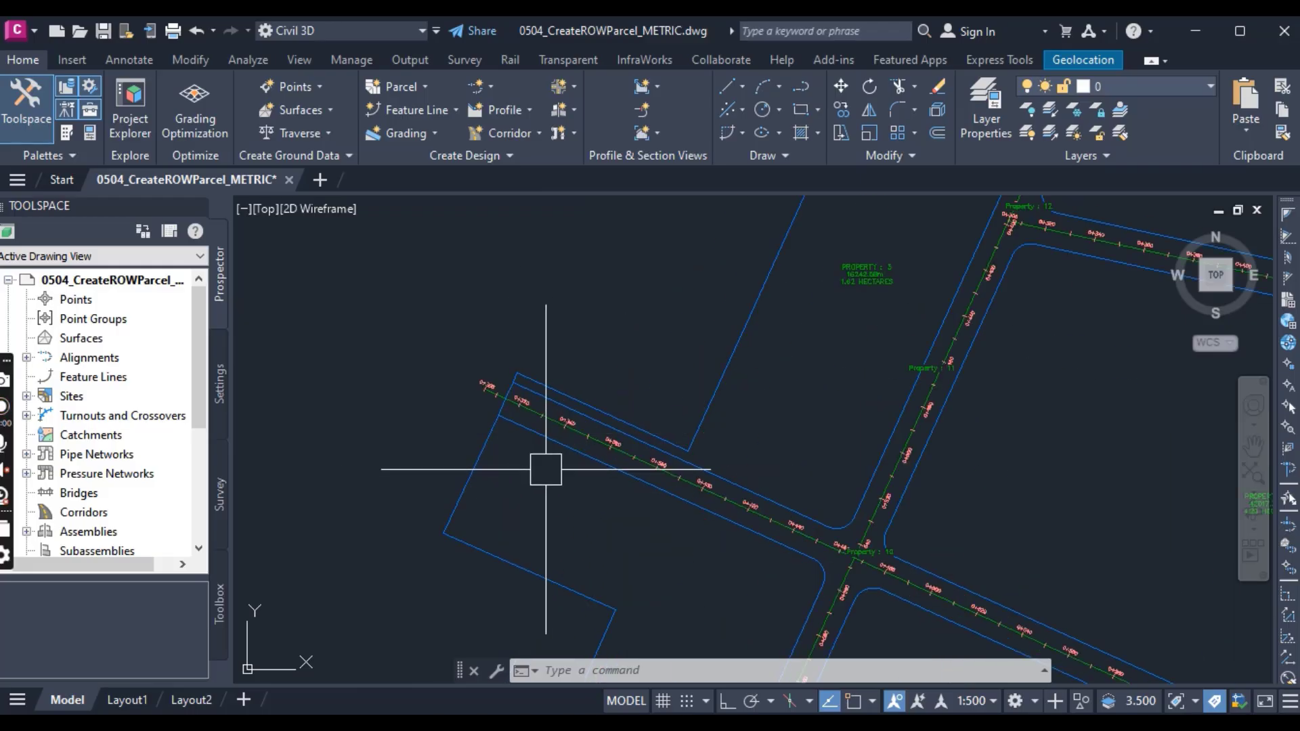
{"action": "scroll", "coordinate": [754, 447], "scroll_direction": "down", "scroll_amount": 8}
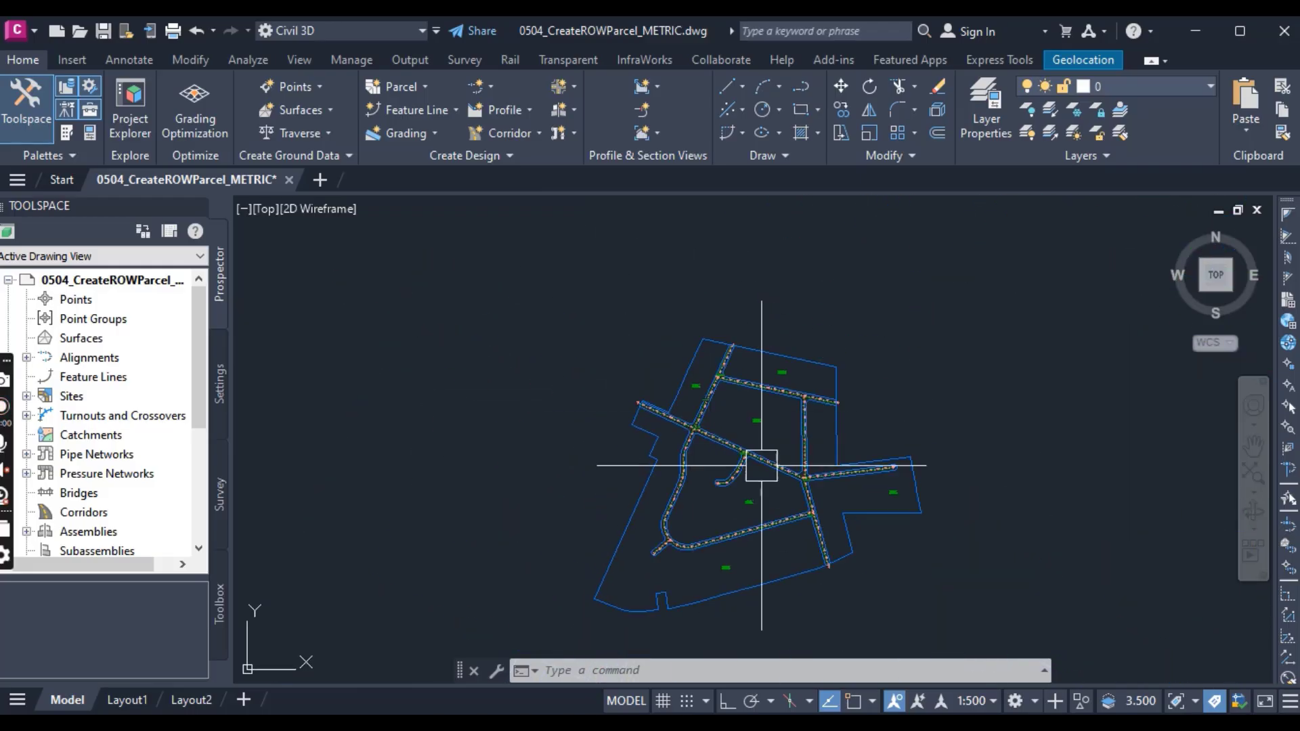
{"action": "scroll", "coordinate": [816, 493], "scroll_direction": "up", "scroll_amount": 5}
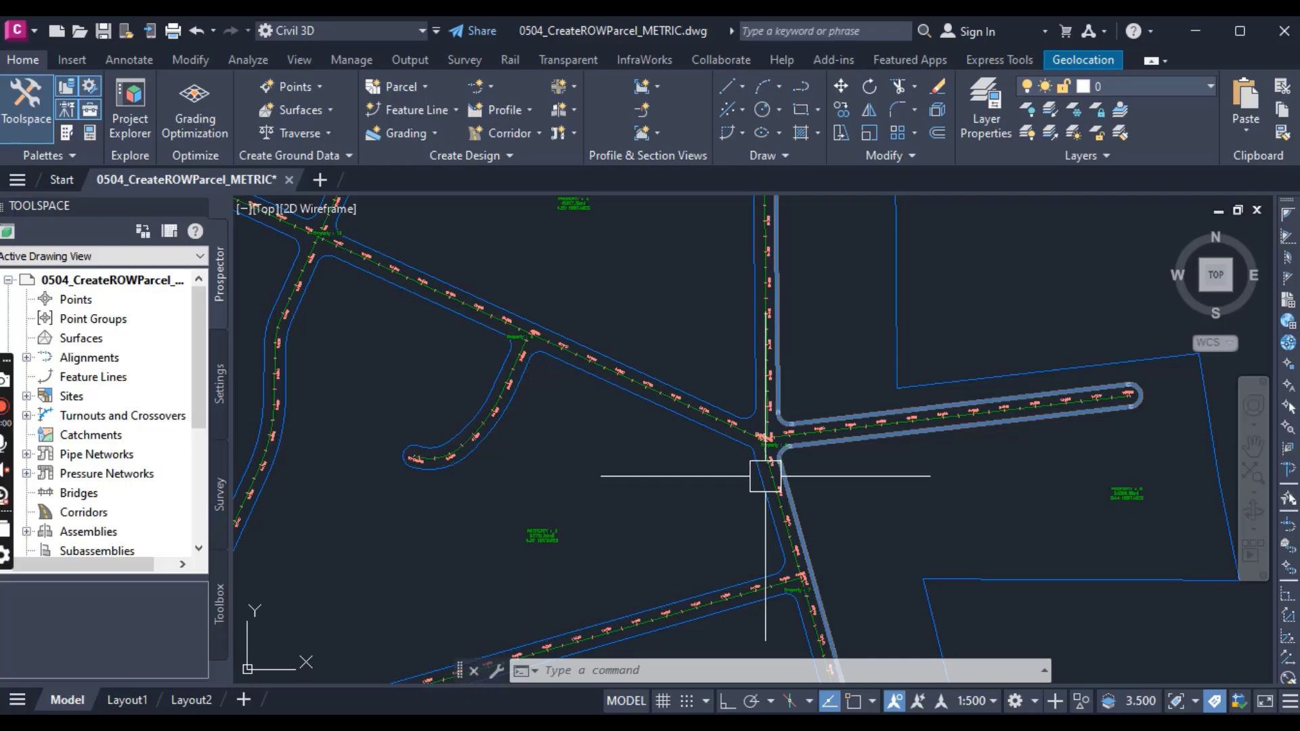
{"action": "scroll", "coordinate": [765, 475], "scroll_direction": "down", "scroll_amount": 4}
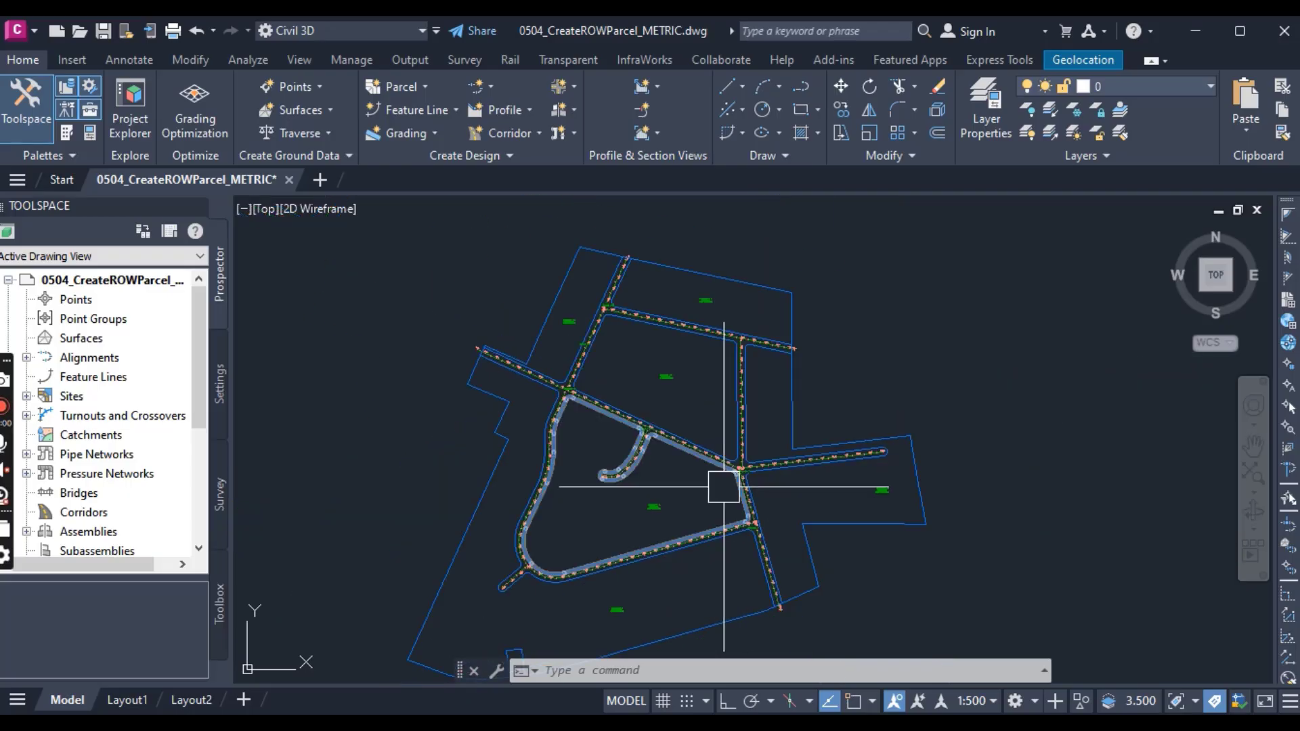
{"action": "scroll", "coordinate": [575, 411], "scroll_direction": "up", "scroll_amount": 6}
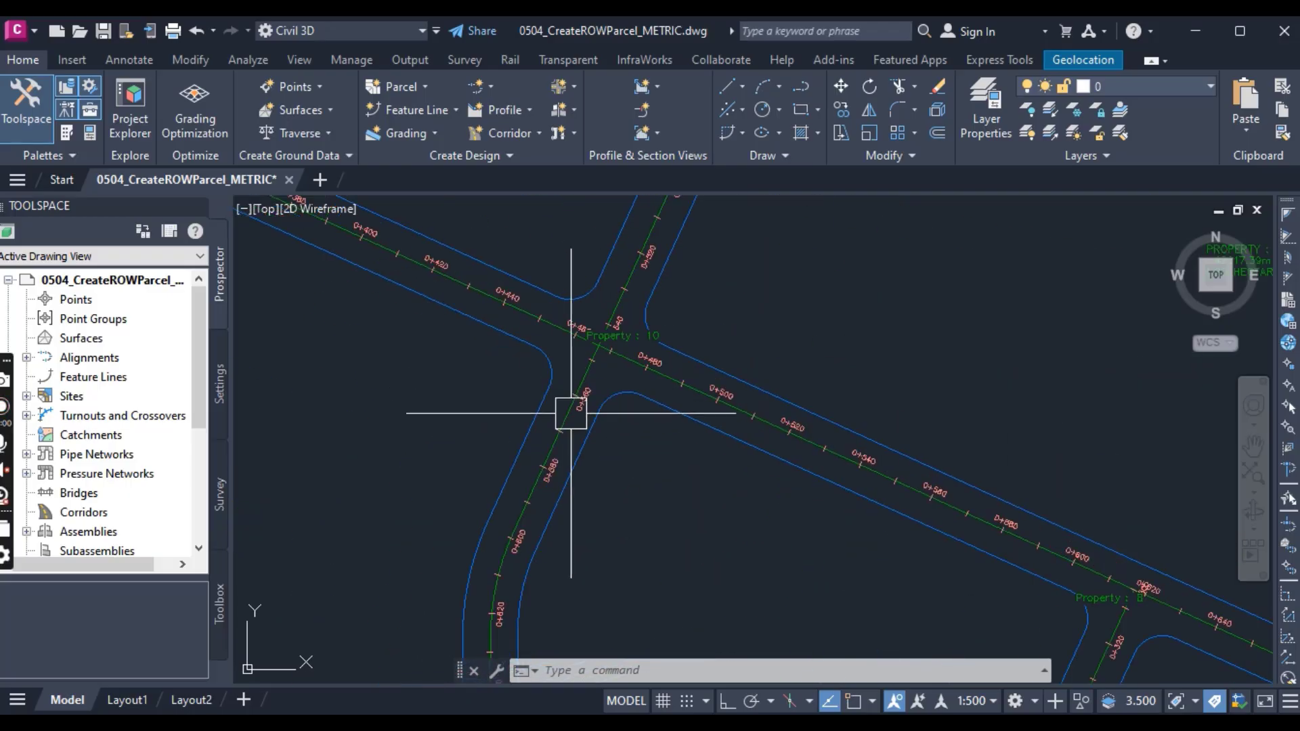
{"action": "scroll", "coordinate": [759, 465], "scroll_direction": "down", "scroll_amount": 5}
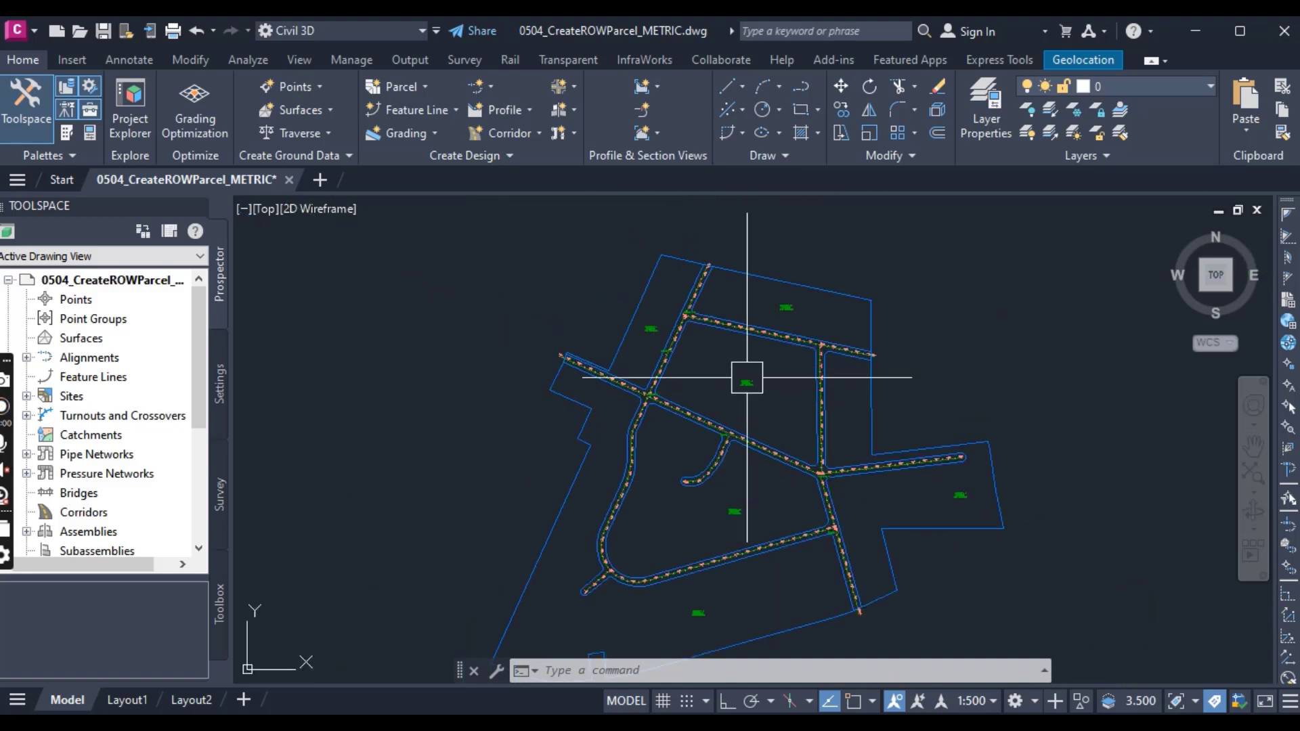
{"action": "scroll", "coordinate": [747, 383], "scroll_direction": "up", "scroll_amount": 4}
{"action": "scroll", "coordinate": [744, 388], "scroll_direction": "down", "scroll_amount": 5}
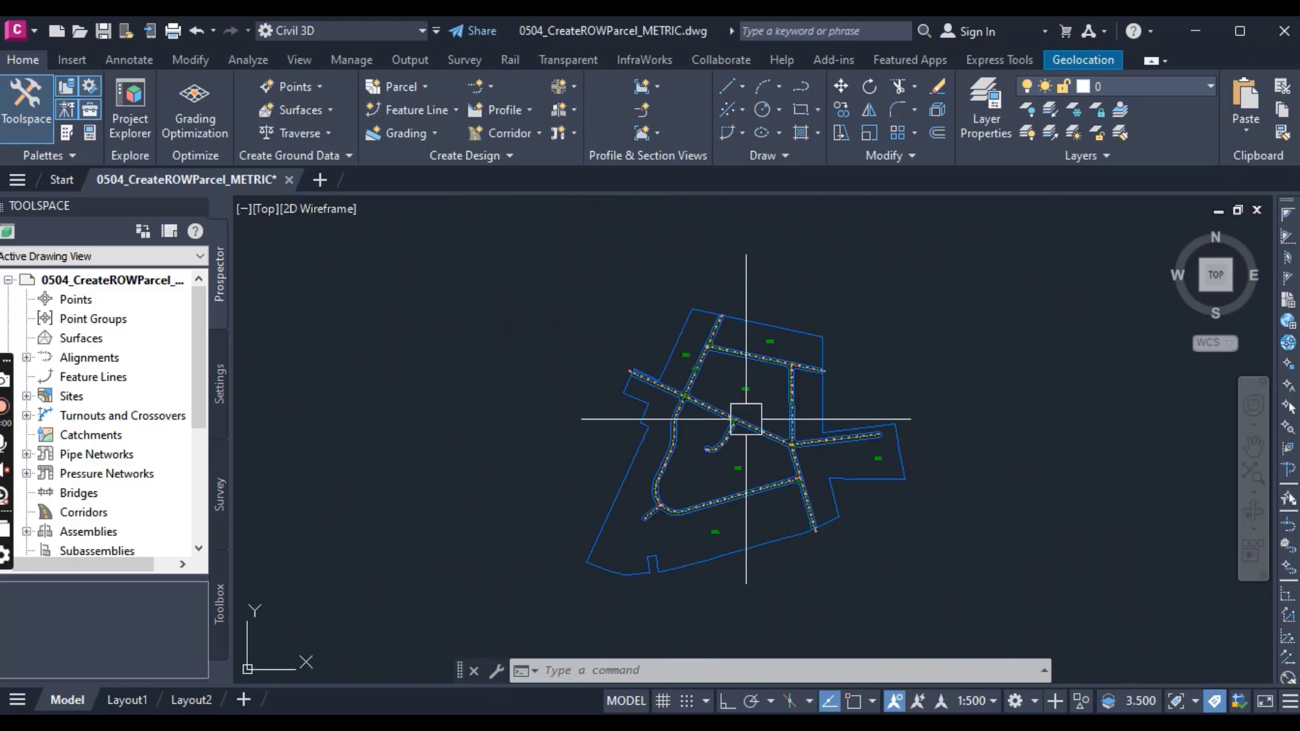